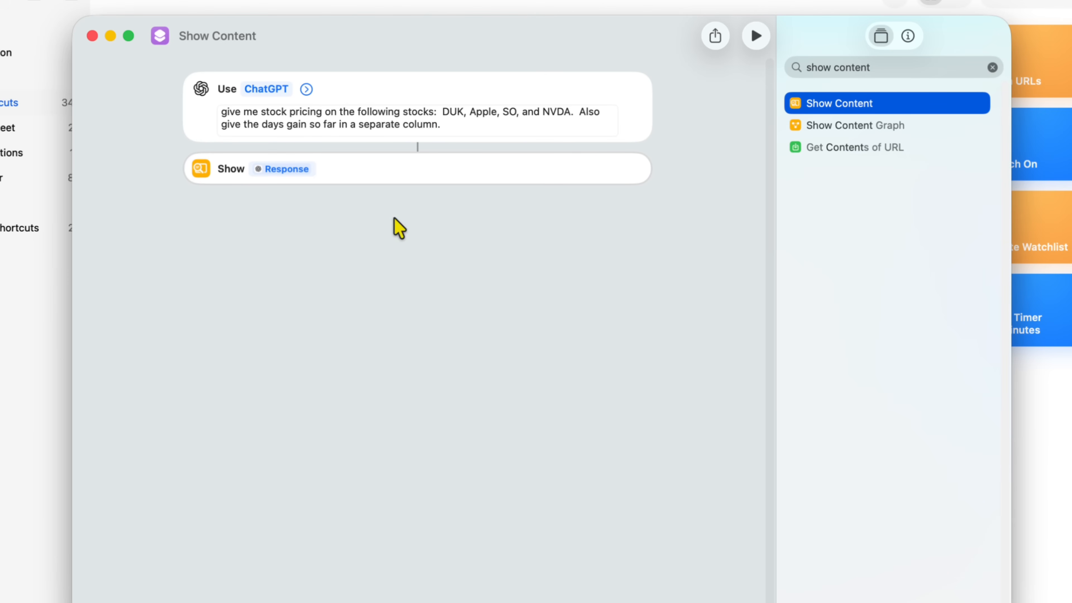
Step: Rename the ChatGPT stock pricing shortcut as "show my stock" and close its editor
{"action": "left_click", "coordinate": [243, 36]}
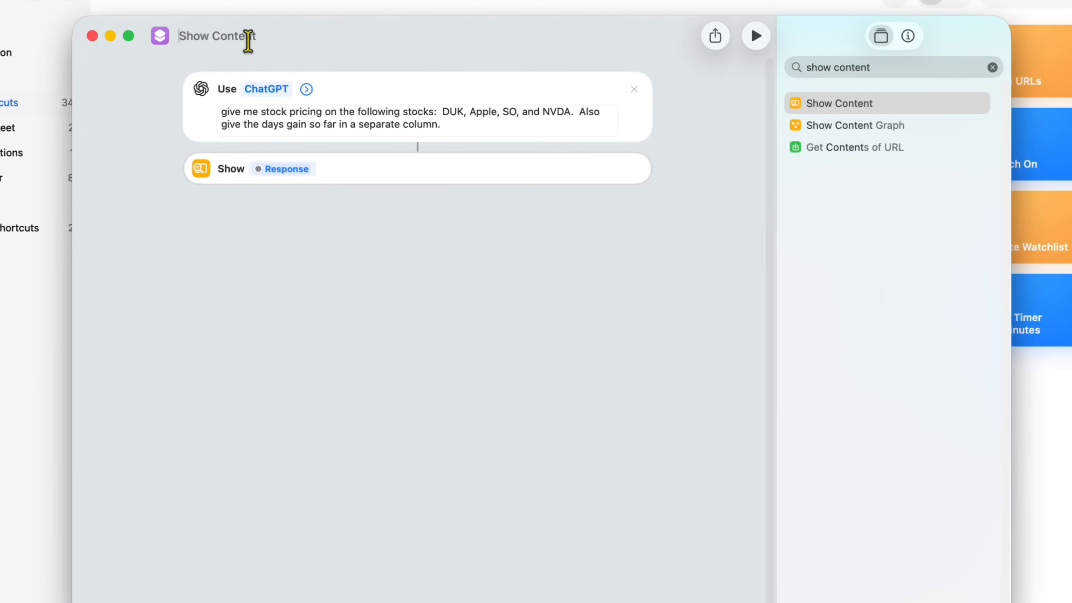
{"action": "type", "text": "show my s"}
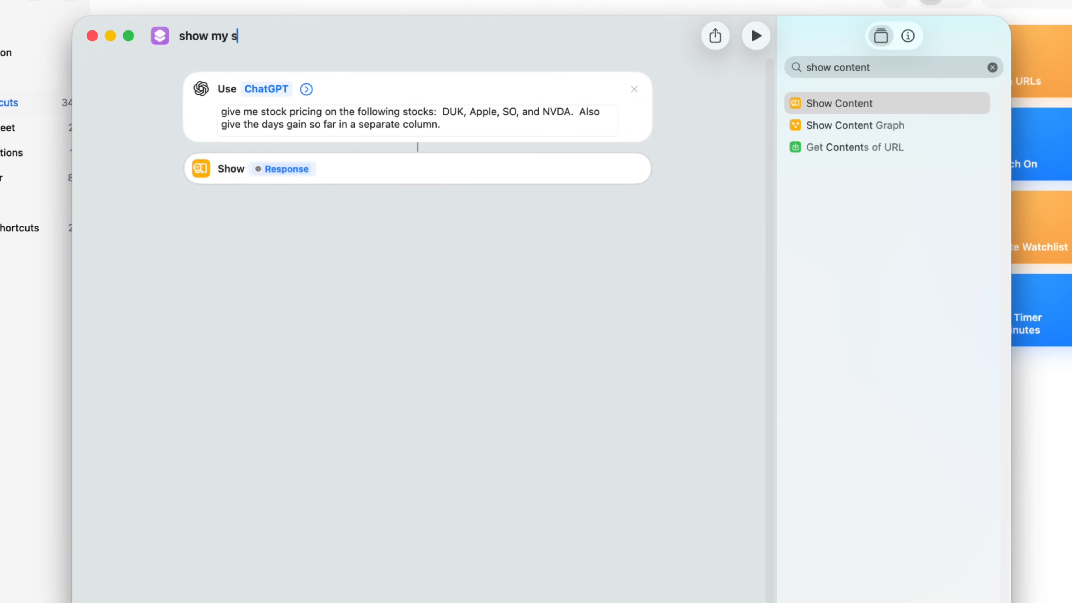
{"action": "type", "text": "tock"}
{"action": "left_click", "coordinate": [270, 236]}
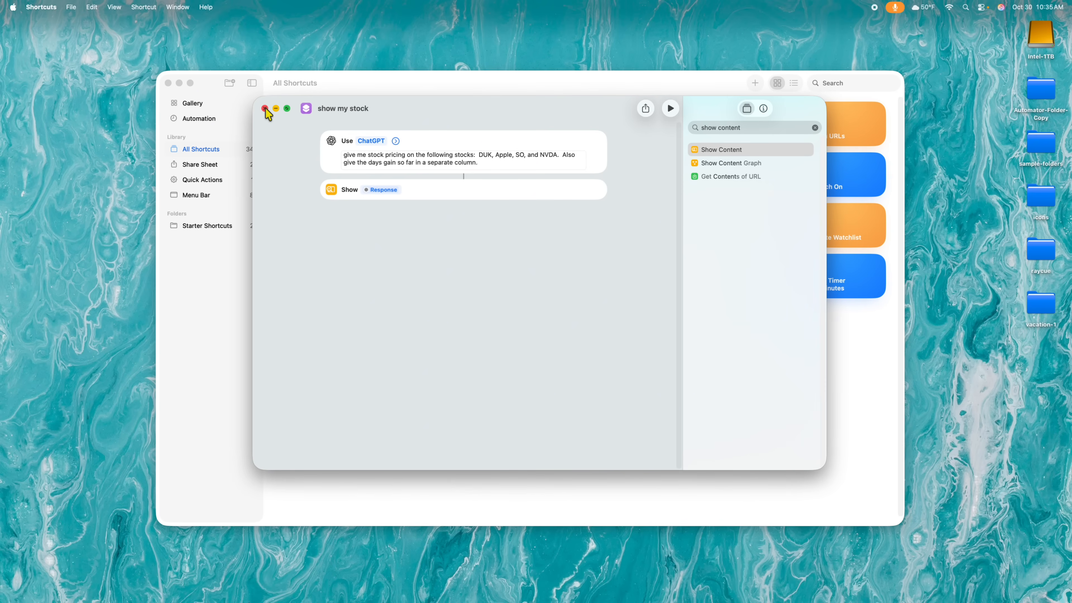
{"action": "left_click", "coordinate": [265, 108]}
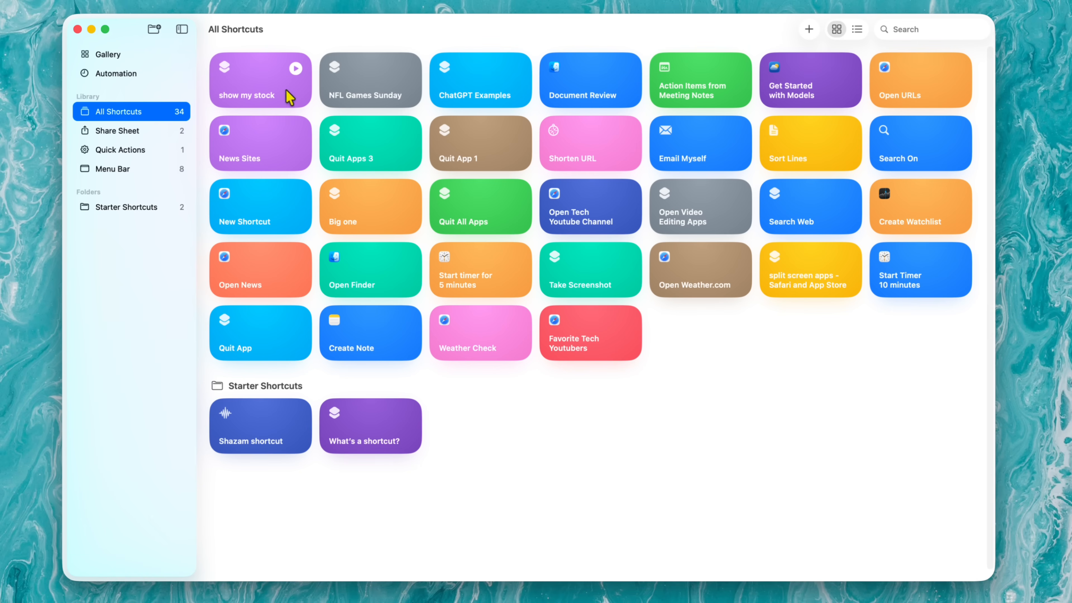
Step: Run the show my stock shortcut from the library and review all columns of its stock table with the library window minimized
{"action": "left_click", "coordinate": [296, 68]}
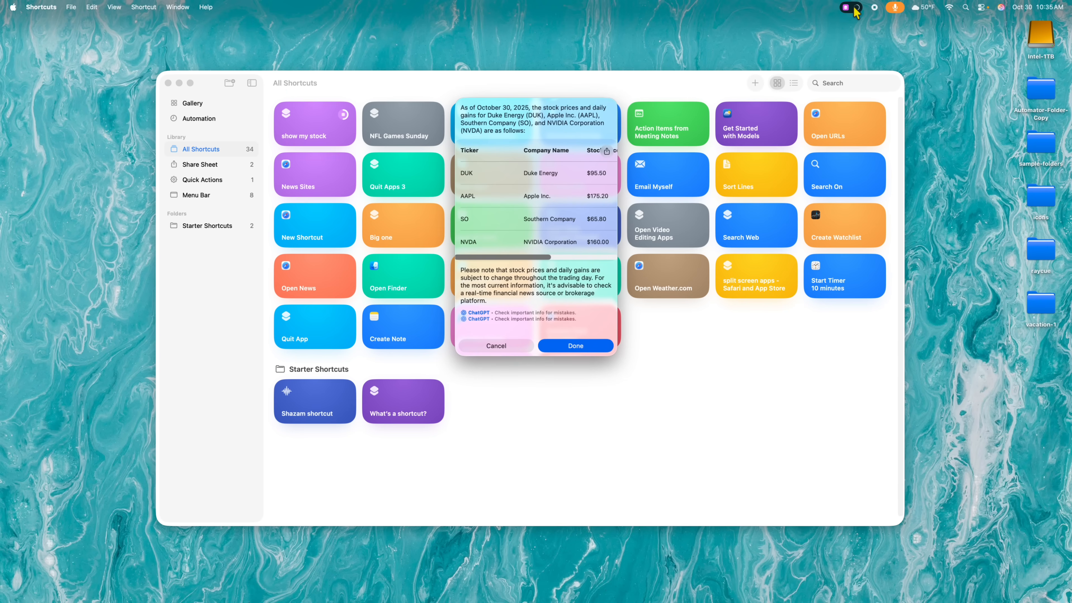
{"action": "left_click", "coordinate": [179, 83]}
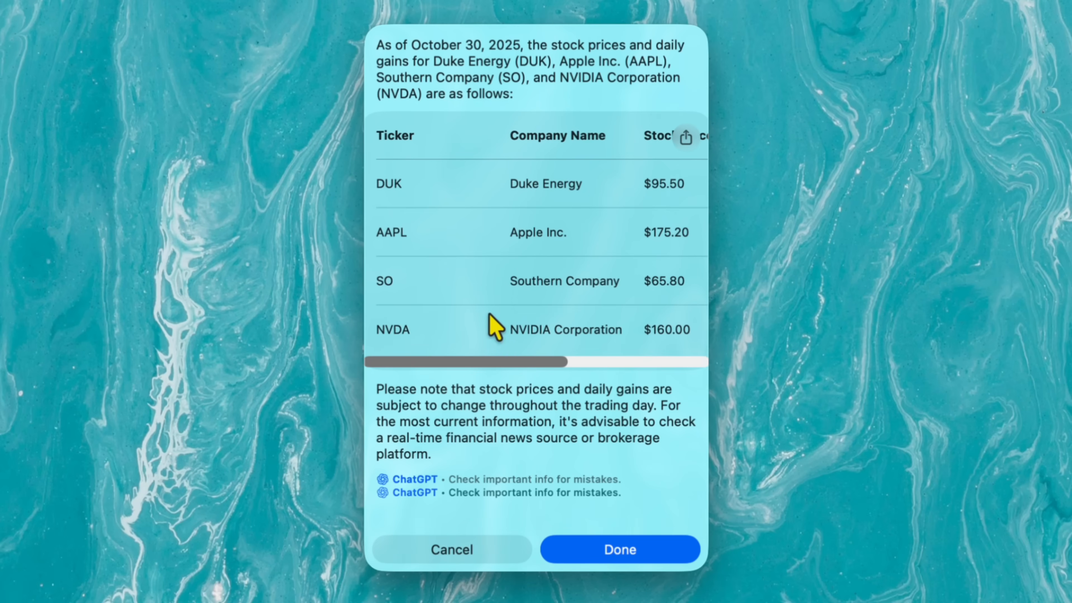
{"action": "mouse_move", "coordinate": [483, 361]}
{"action": "left_mouse_down"}
{"action": "mouse_move", "coordinate": [619, 362]}
{"action": "mouse_move", "coordinate": [472, 351]}
{"action": "left_mouse_up"}
{"action": "left_click", "coordinate": [636, 559]}
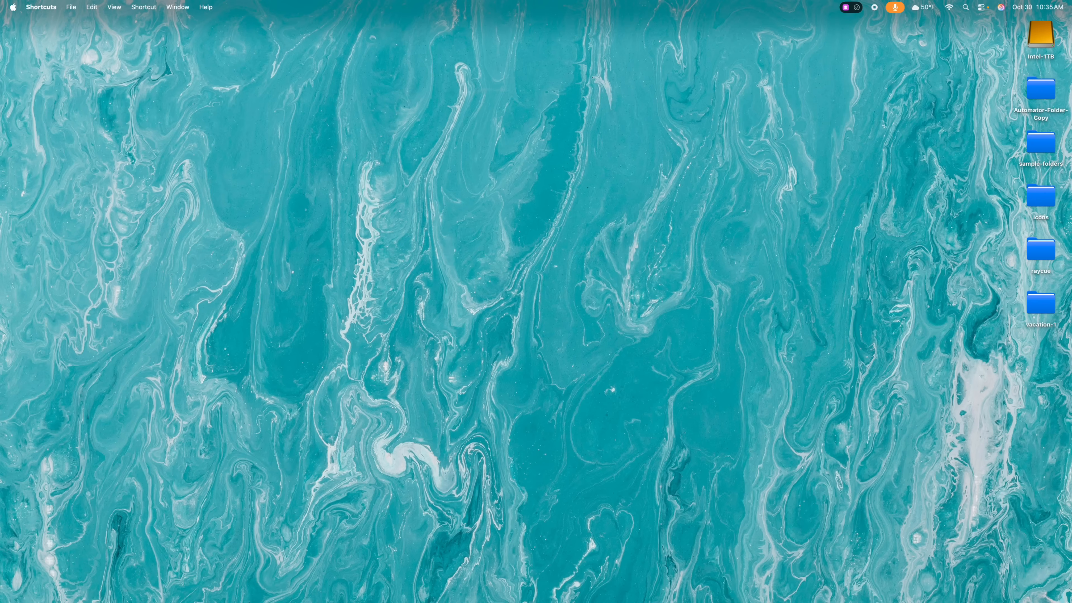
Step: Reopen the Shortcuts library and add the show my stock shortcut to the Dock
{"action": "mouse_move", "coordinate": [657, 593]}
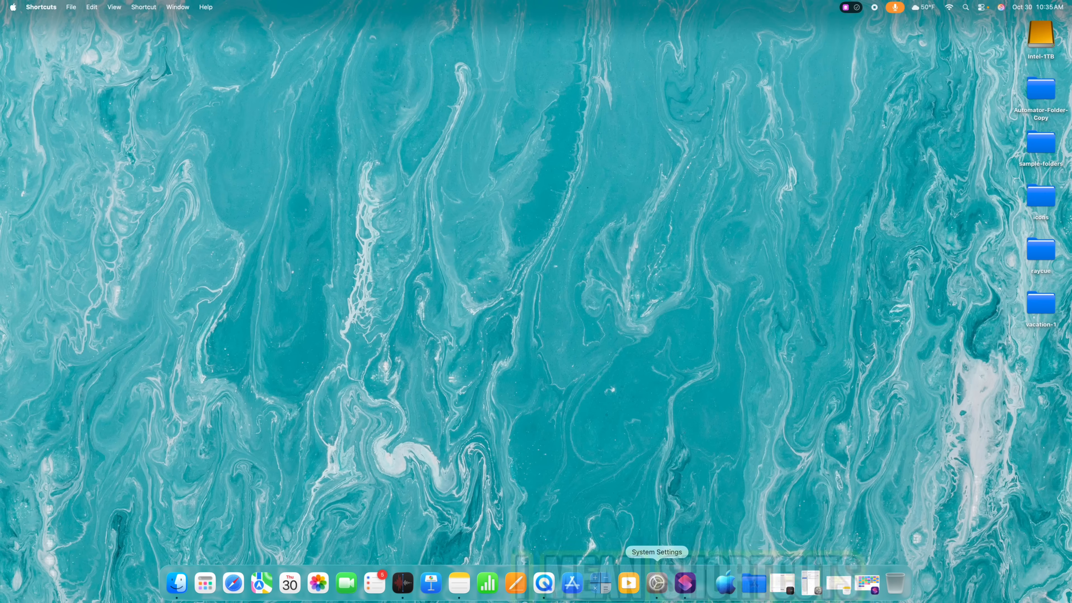
{"action": "left_click", "coordinate": [684, 590]}
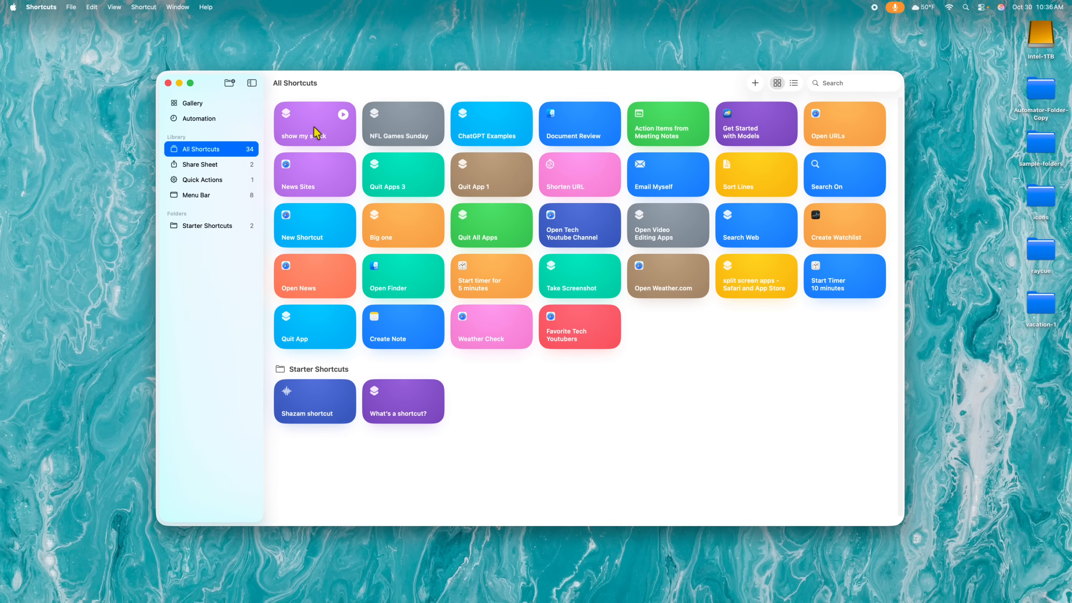
{"action": "right_click", "coordinate": [314, 133]}
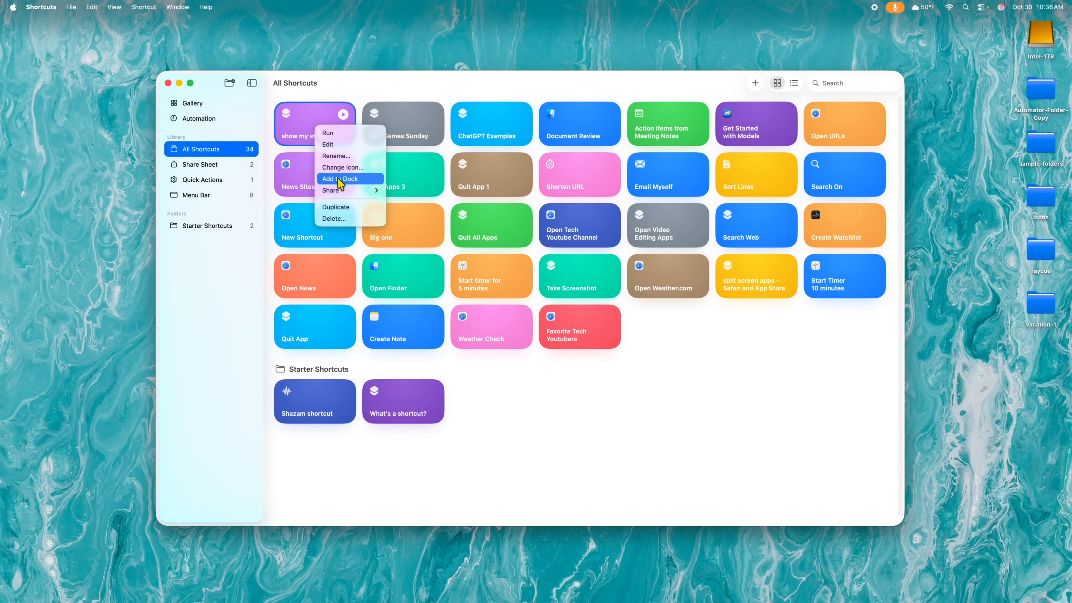
{"action": "left_click", "coordinate": [339, 180]}
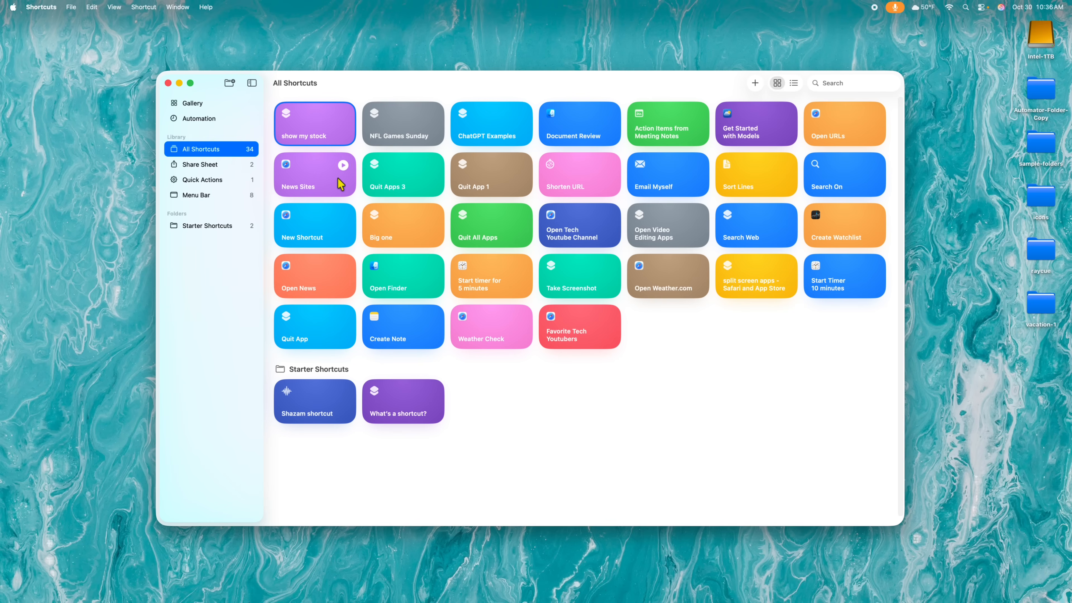
Step: Run show my stock from the Dock and review its full stock table with the library window minimized
{"action": "mouse_move", "coordinate": [600, 590]}
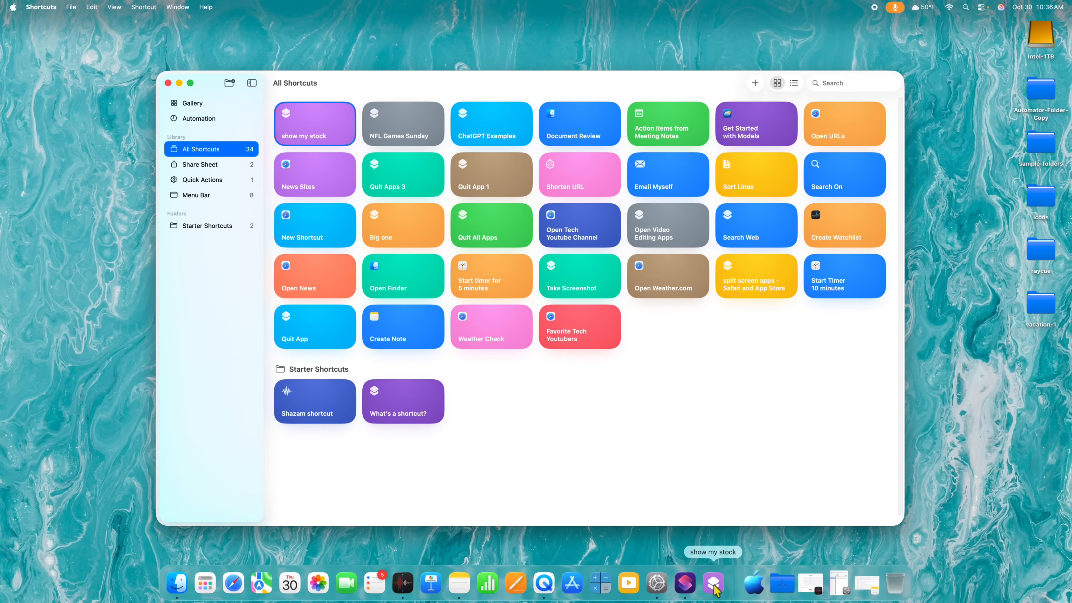
{"action": "left_click", "coordinate": [714, 589]}
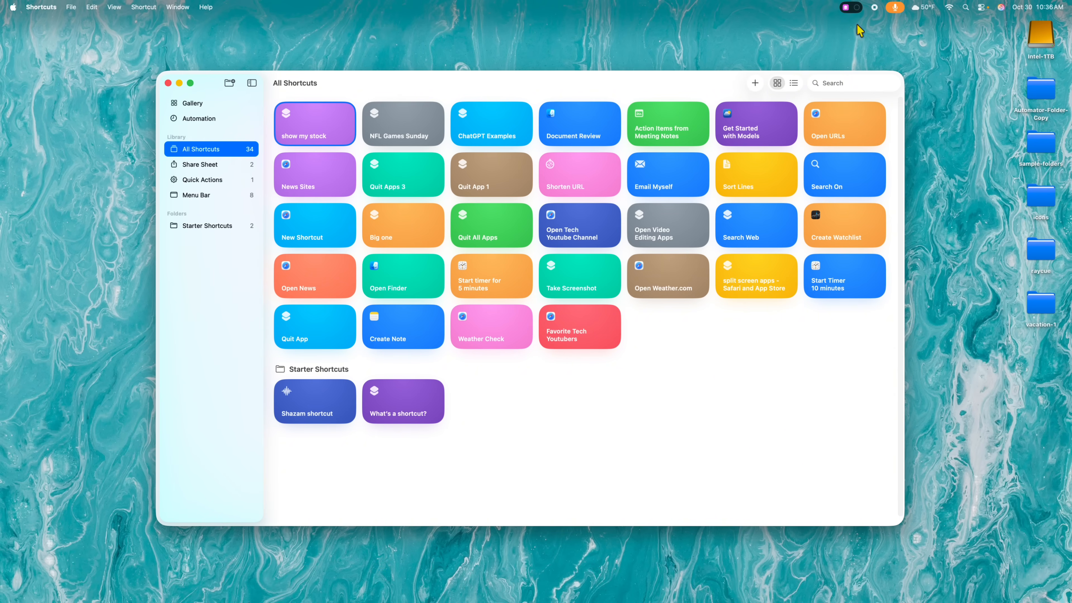
{"action": "left_click", "coordinate": [179, 83]}
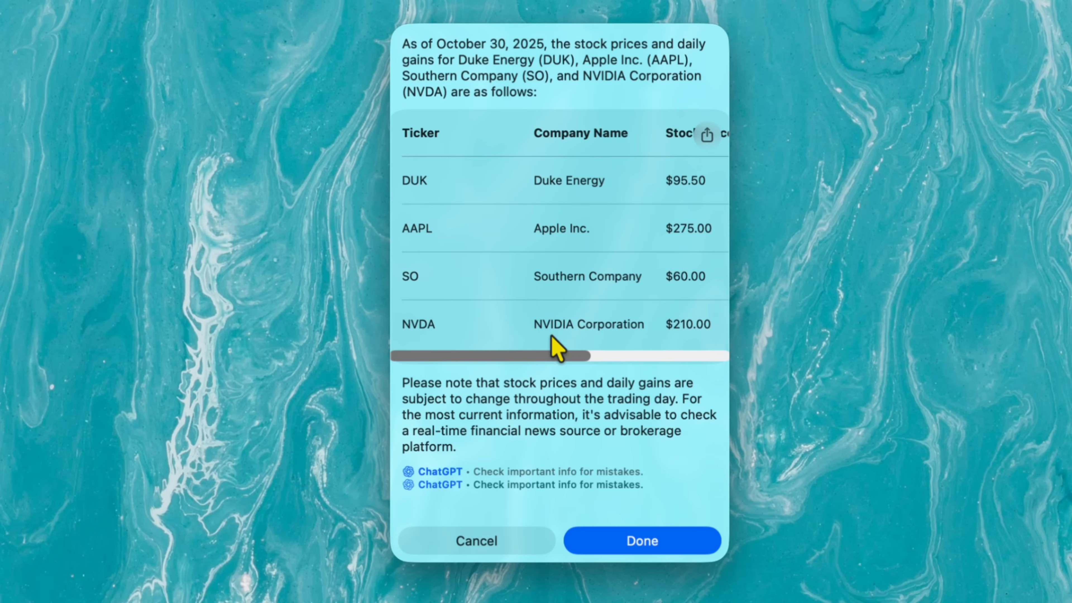
{"action": "left_click_drag", "start_coordinate": [555, 355], "coordinate": [533, 350]}
{"action": "left_click", "coordinate": [658, 549]}
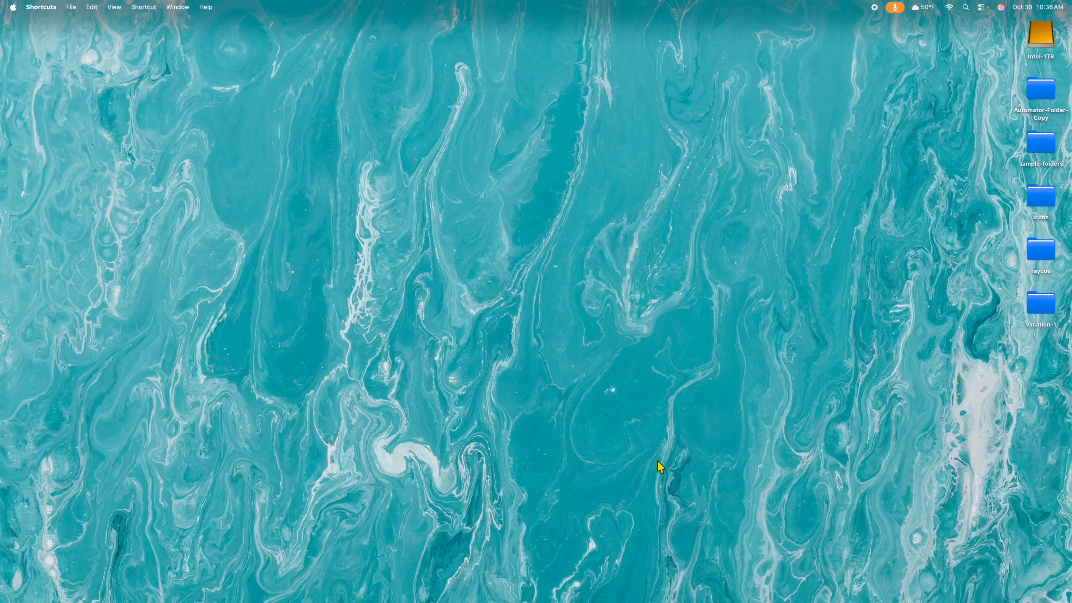
Step: Remove the show my stock shortcut from the Dock
{"action": "mouse_move", "coordinate": [705, 595]}
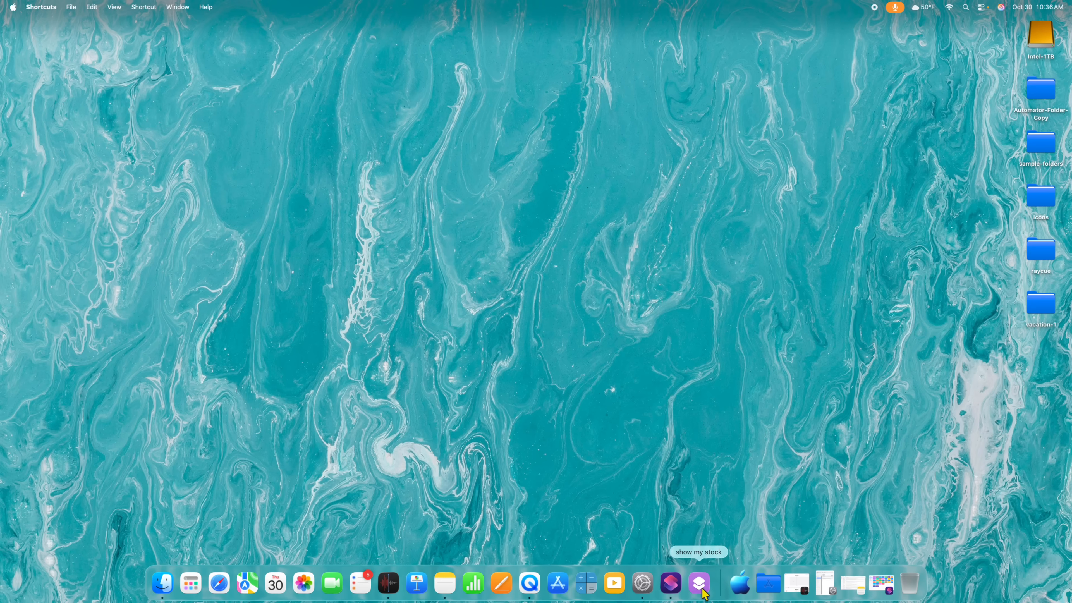
{"action": "right_click", "coordinate": [702, 587]}
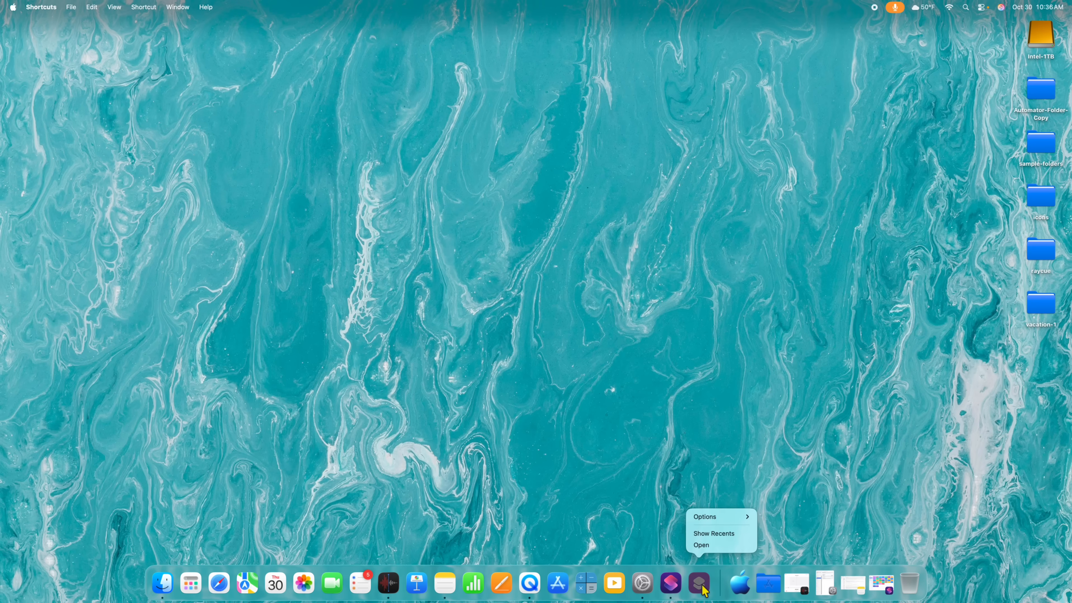
{"action": "mouse_move", "coordinate": [718, 516]}
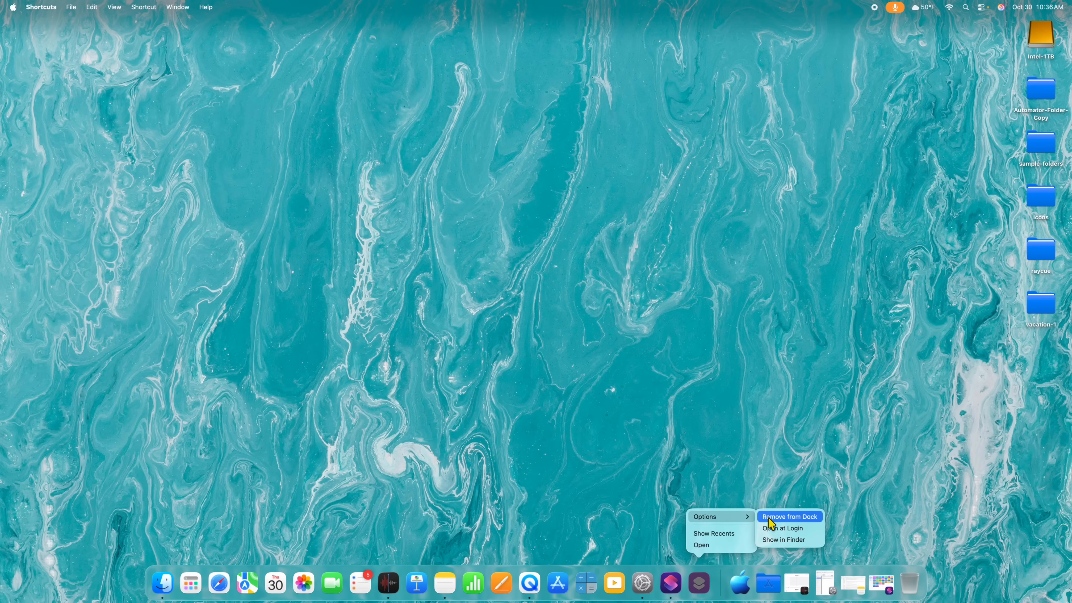
{"action": "left_click", "coordinate": [777, 521]}
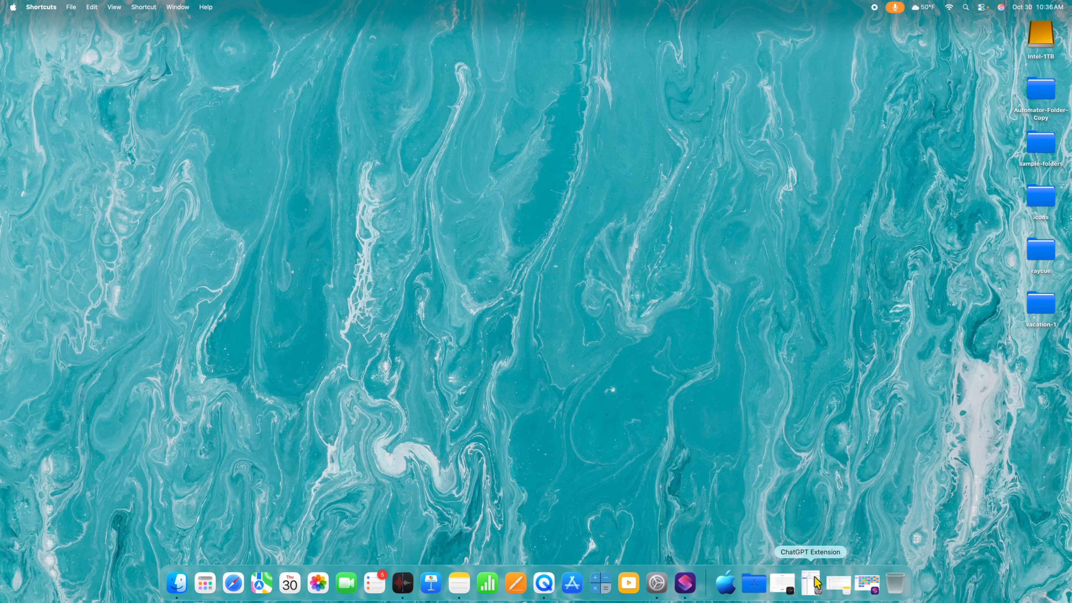
Step: Restore the minimized Shortcuts library, add show my stock to the Menu Bar collection and display that collection
{"action": "left_click", "coordinate": [869, 585]}
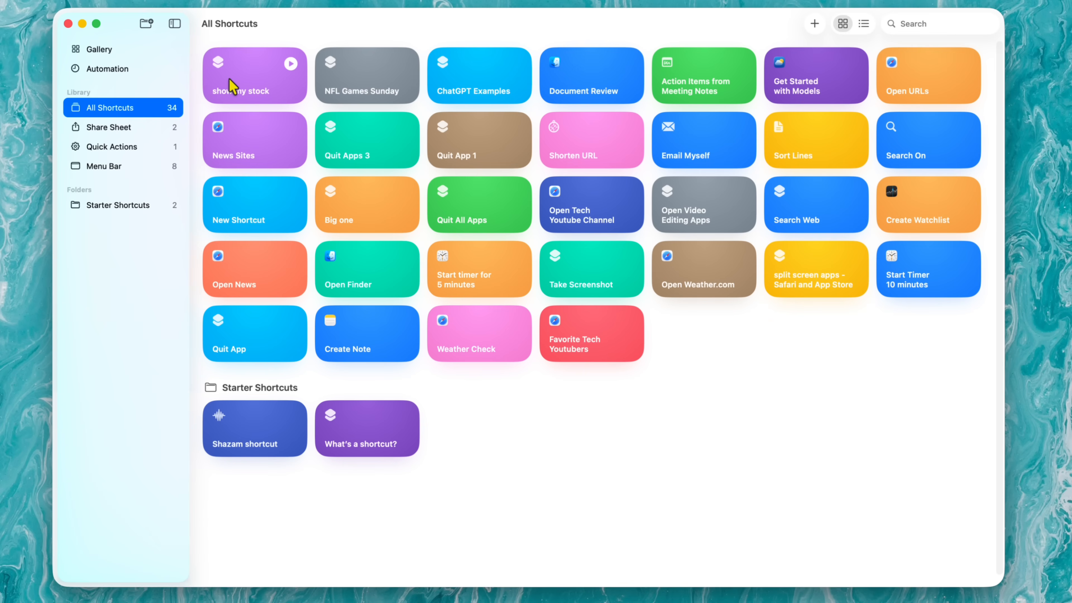
{"action": "left_click_drag", "start_coordinate": [241, 80], "coordinate": [144, 179]}
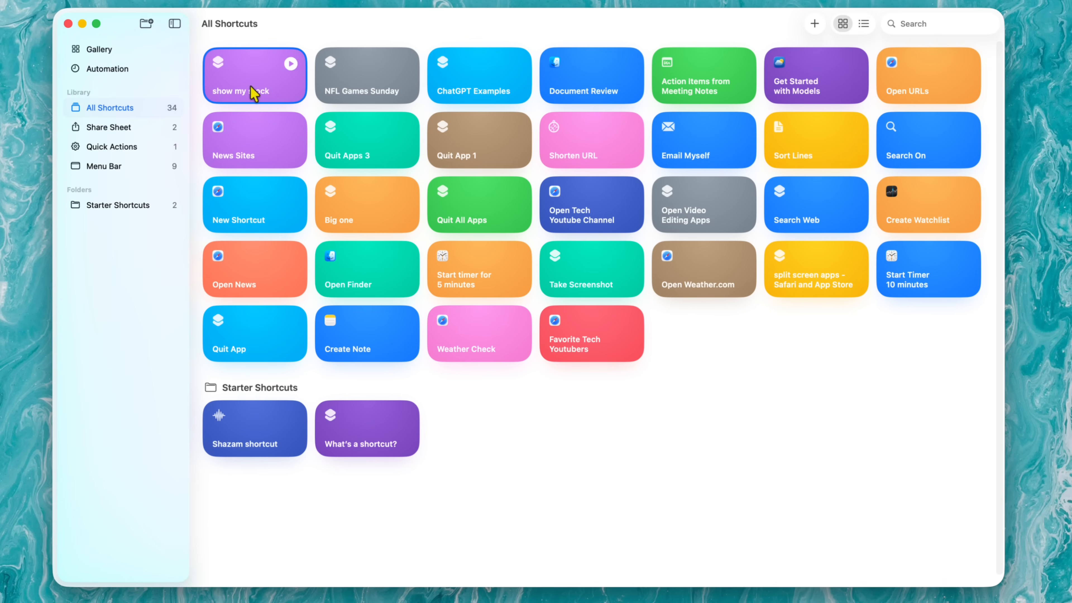
{"action": "left_click", "coordinate": [118, 168]}
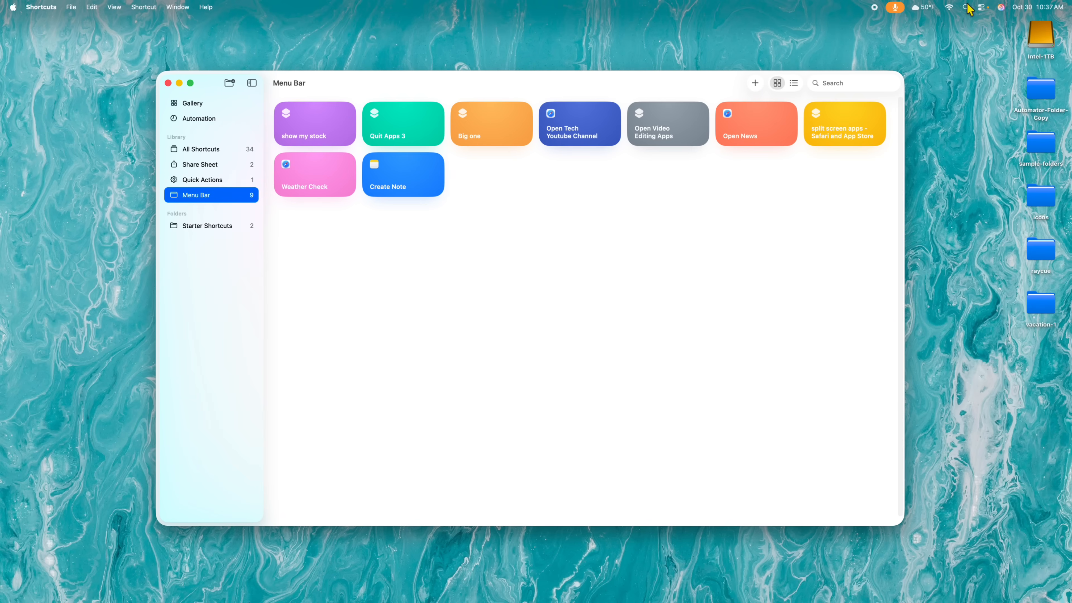
{"action": "mouse_move", "coordinate": [297, 140]}
Step: Edit the Control Center controls to add Show 'Menu Bar' Collection from the Shortcuts group to the menu bar
{"action": "left_click", "coordinate": [981, 8]}
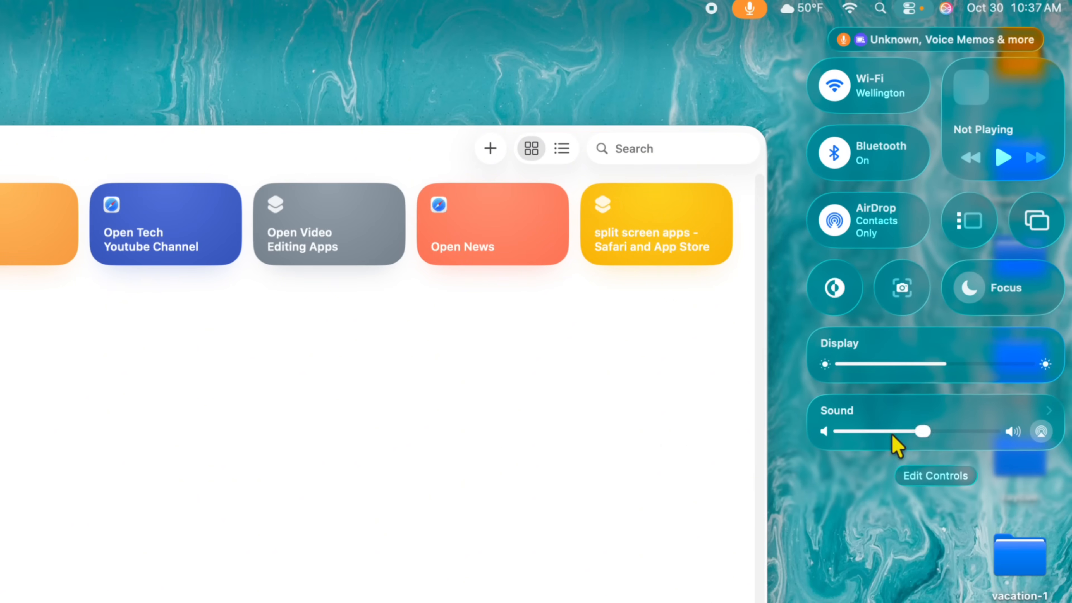
{"action": "left_click", "coordinate": [929, 474]}
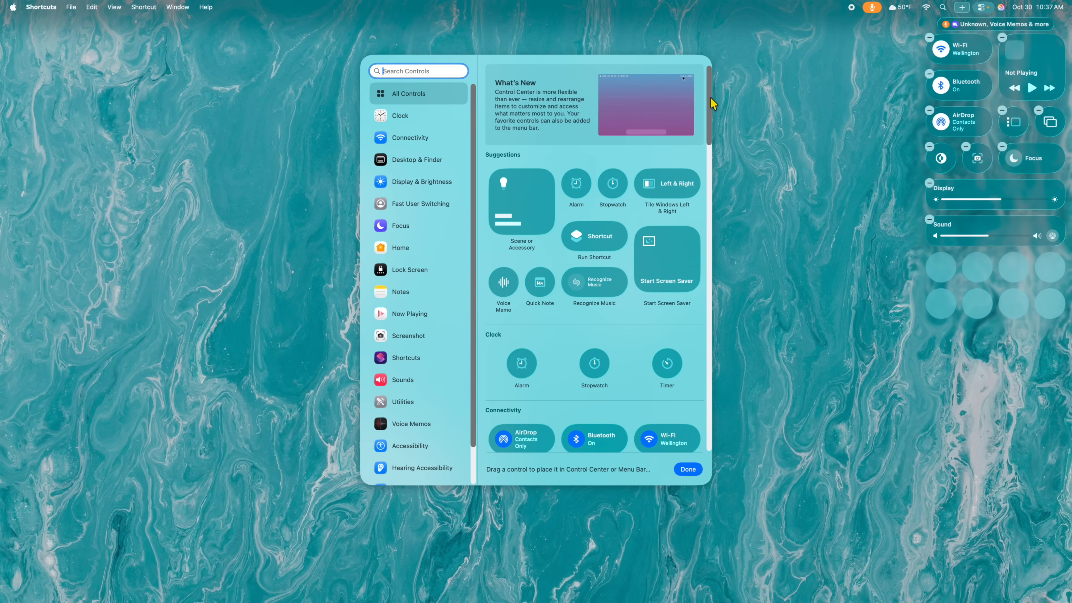
{"action": "left_click_drag", "start_coordinate": [712, 98], "coordinate": [709, 261]}
{"action": "left_click_drag", "start_coordinate": [772, 282], "coordinate": [766, 395]}
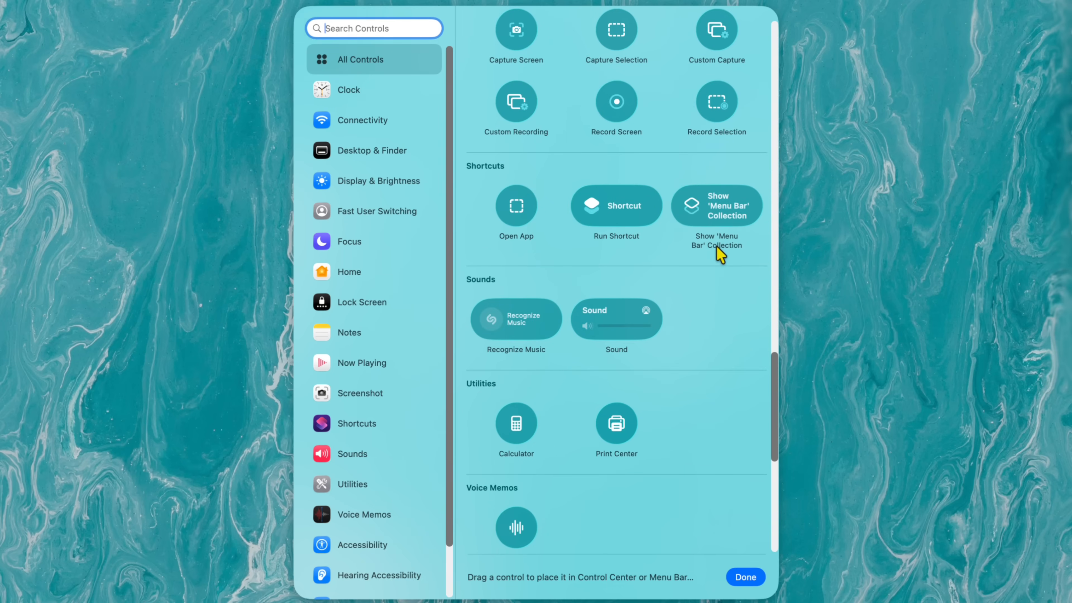
{"action": "mouse_move", "coordinate": [730, 220]}
{"action": "left_click", "coordinate": [674, 190]}
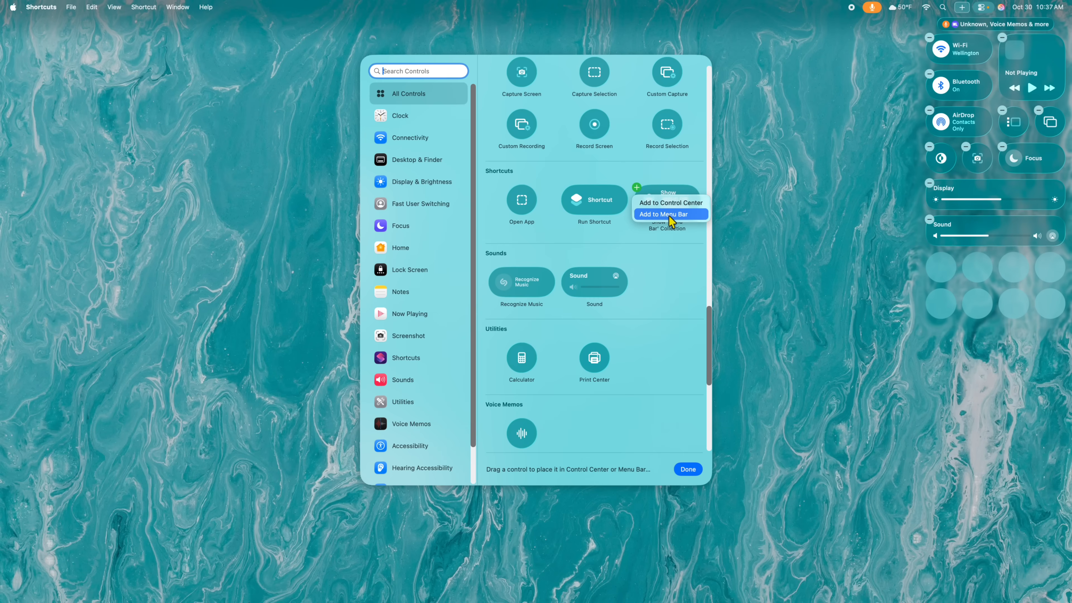
{"action": "left_click", "coordinate": [669, 215]}
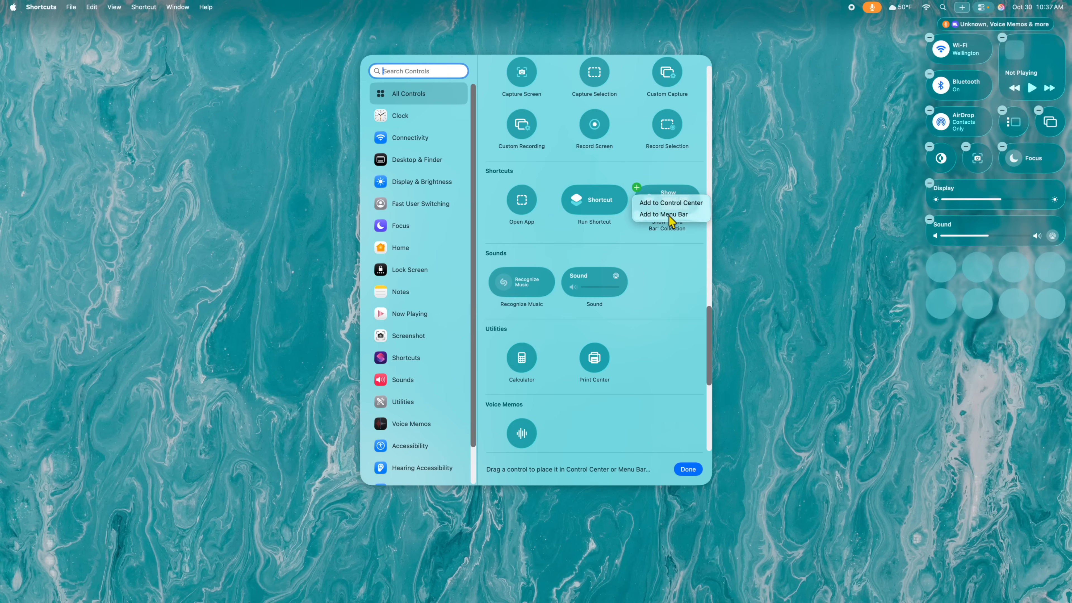
{"action": "left_click", "coordinate": [688, 469]}
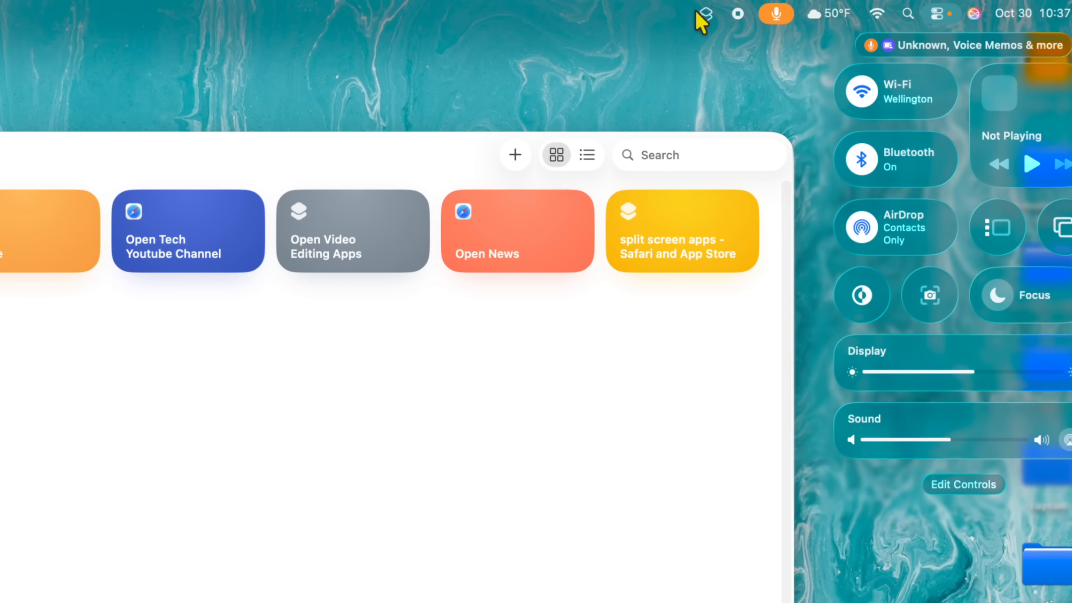
Step: Show the Menu Bar shortcut collection from the menu bar, select show my stock, and close the list without running it
{"action": "left_click", "coordinate": [706, 14]}
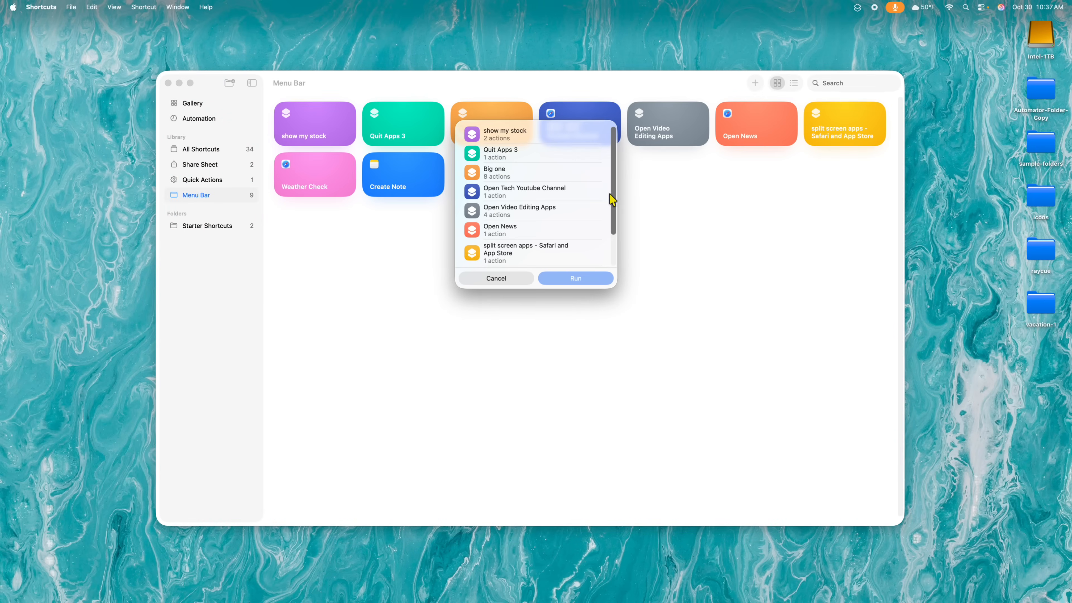
{"action": "mouse_move", "coordinate": [612, 196]}
{"action": "left_mouse_down"}
{"action": "mouse_move", "coordinate": [613, 280]}
{"action": "mouse_move", "coordinate": [614, 186]}
{"action": "left_mouse_up"}
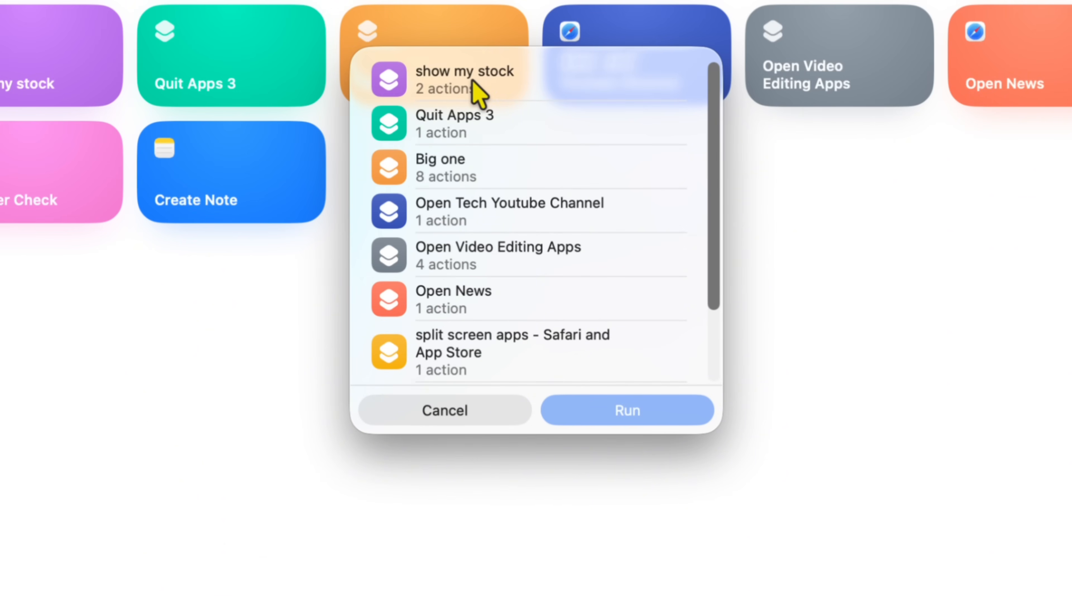
{"action": "left_click", "coordinate": [472, 80]}
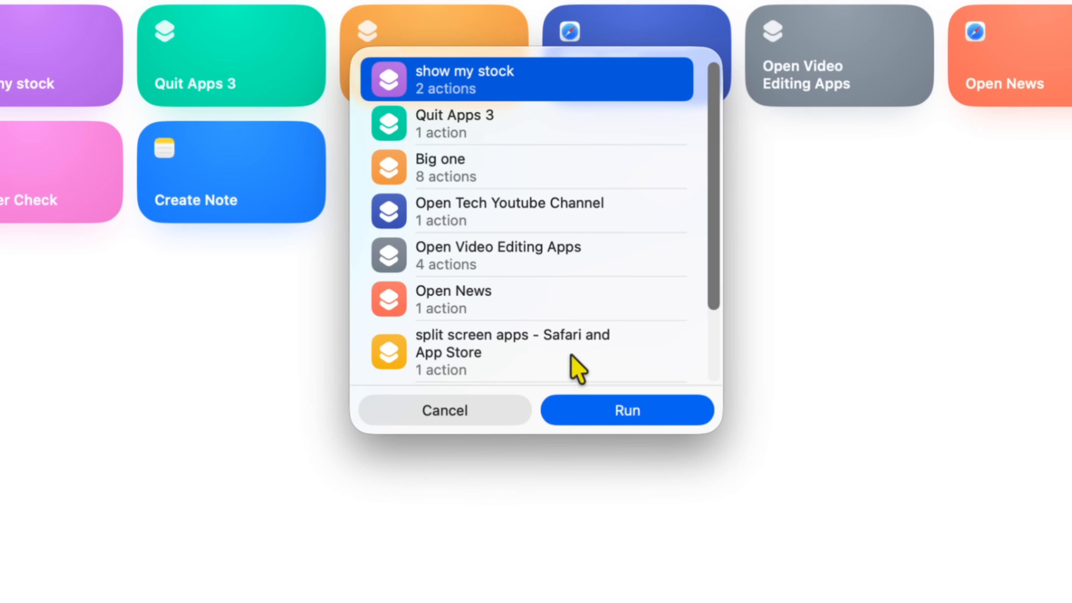
{"action": "left_click", "coordinate": [885, 424]}
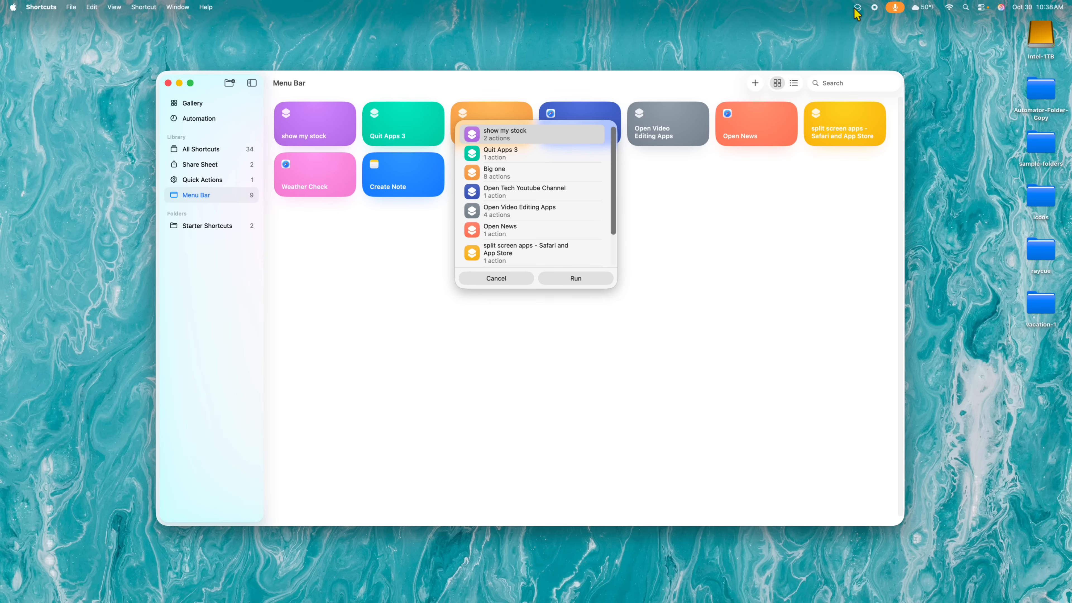
{"action": "left_click", "coordinate": [519, 283]}
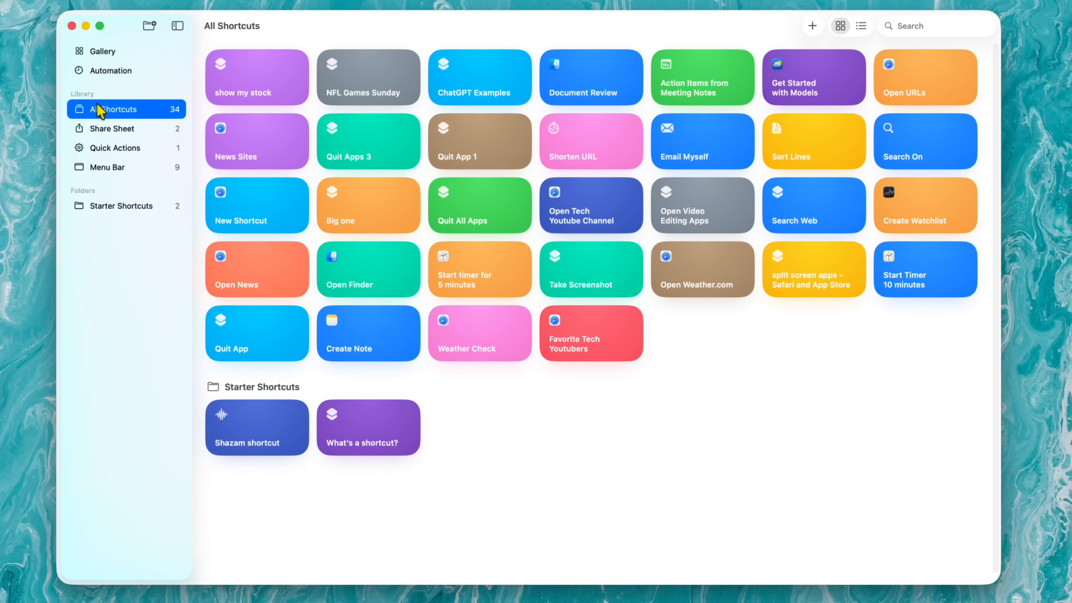
Step: Create a new shortcut from the All Shortcuts library and name it "Show Me Financal News"
{"action": "mouse_move", "coordinate": [696, 102]}
{"action": "left_click", "coordinate": [813, 27]}
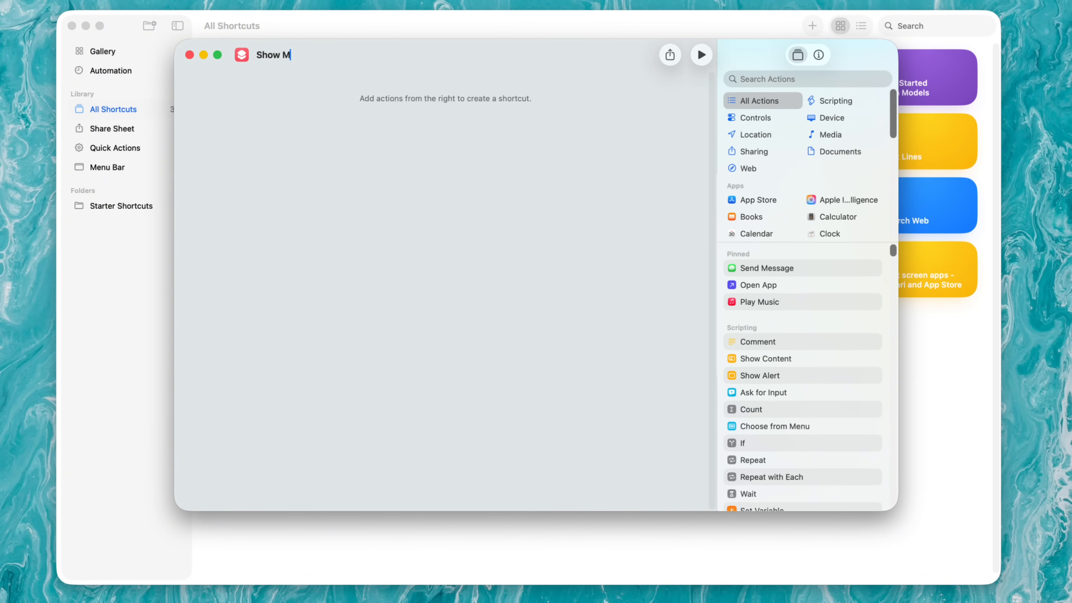
{"action": "type", "text": "Show Me Financal News"}
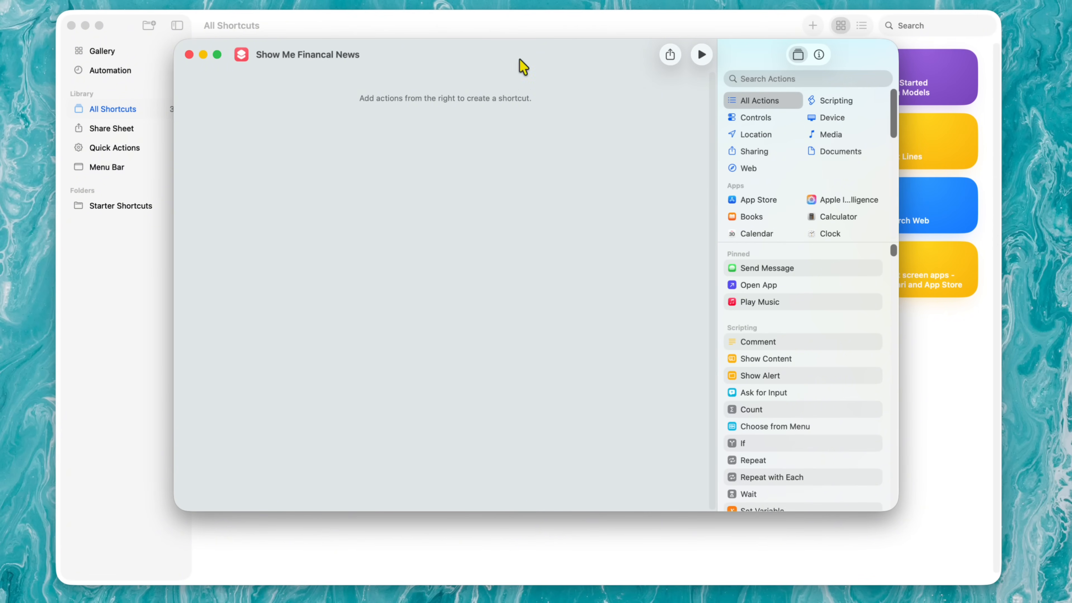
Step: Add a Use Model action to the Show Me Financal News shortcut and set its model to the ChatGPT extension
{"action": "left_click", "coordinate": [773, 78]}
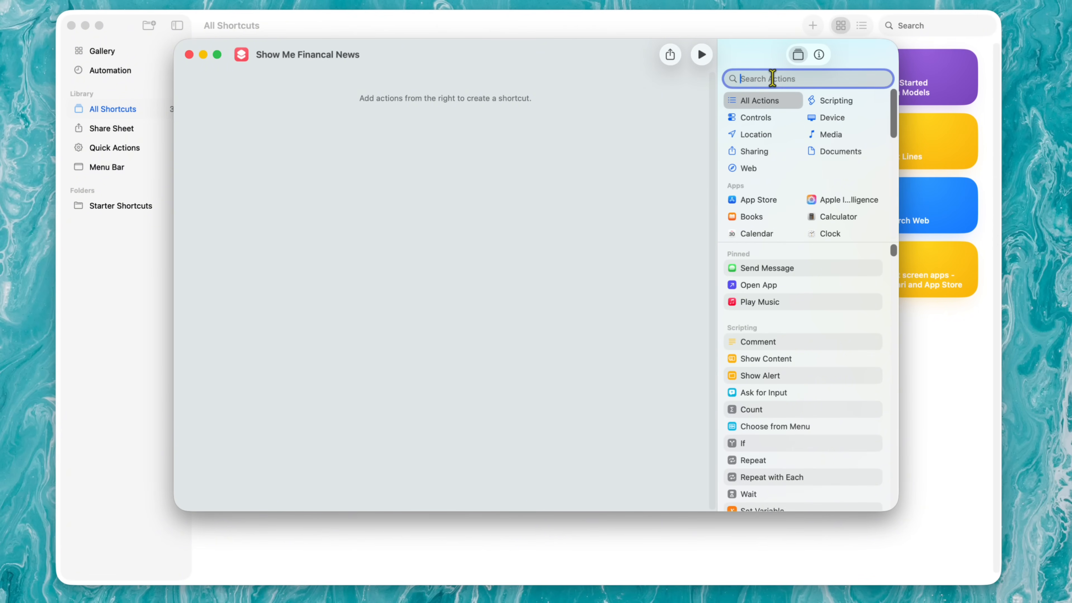
{"action": "type", "text": "use model"}
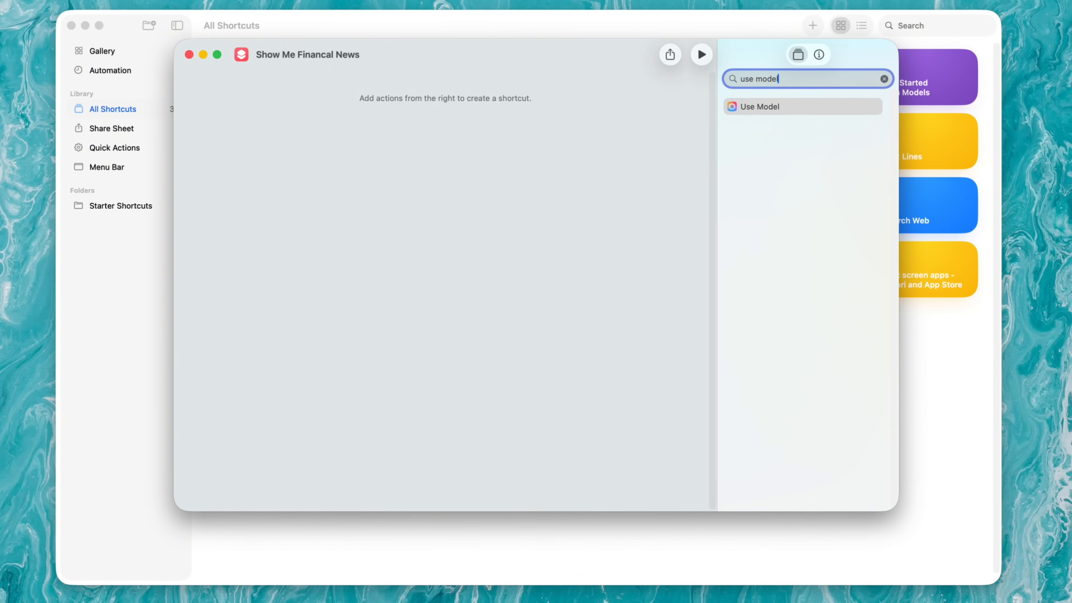
{"action": "double_click", "coordinate": [786, 109]}
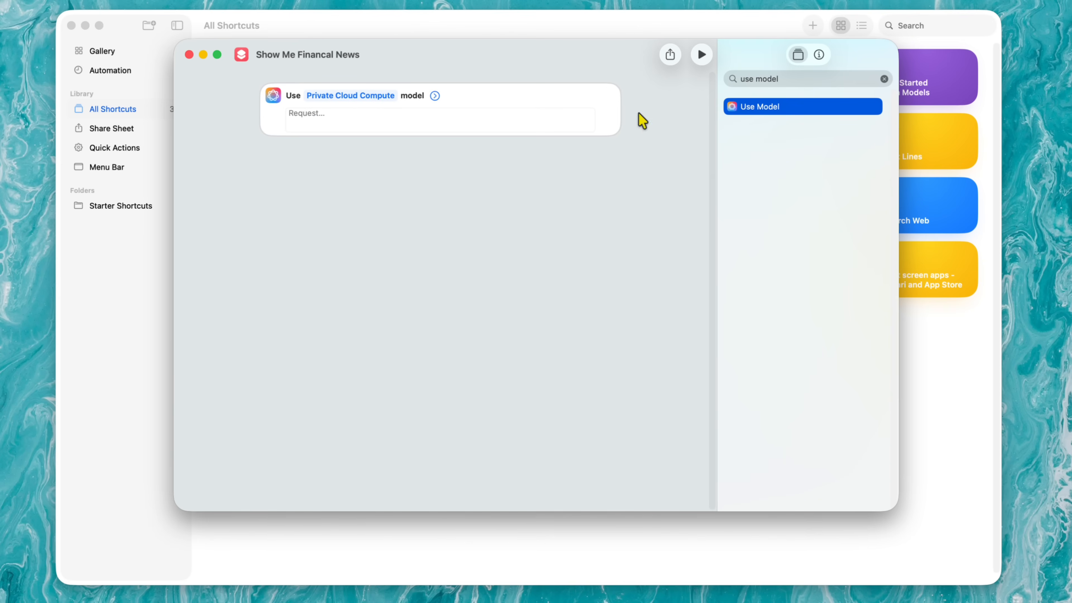
{"action": "left_click", "coordinate": [358, 97]}
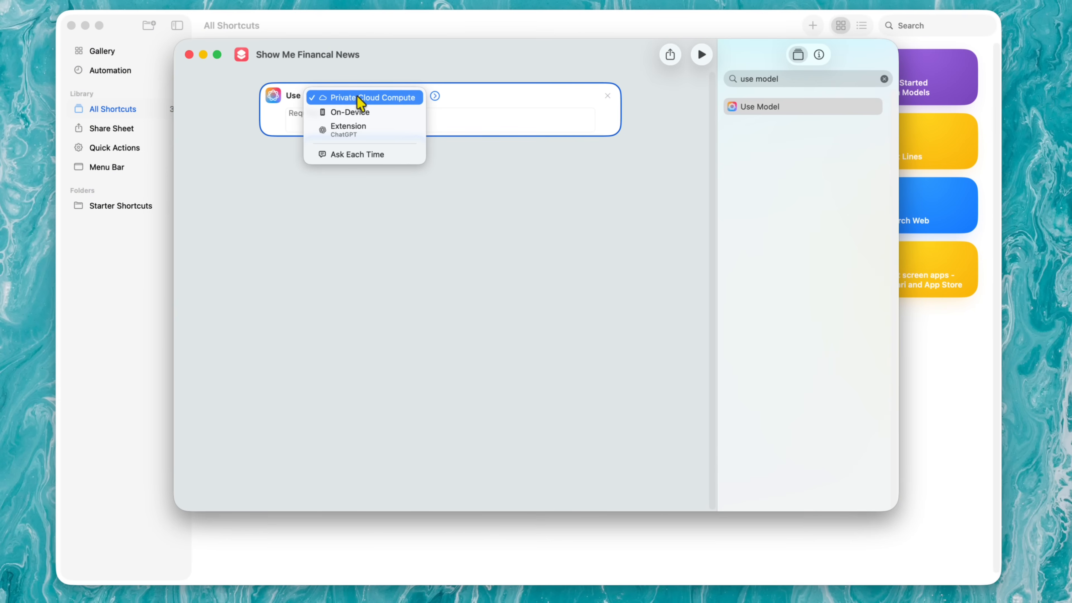
{"action": "left_click", "coordinate": [357, 132]}
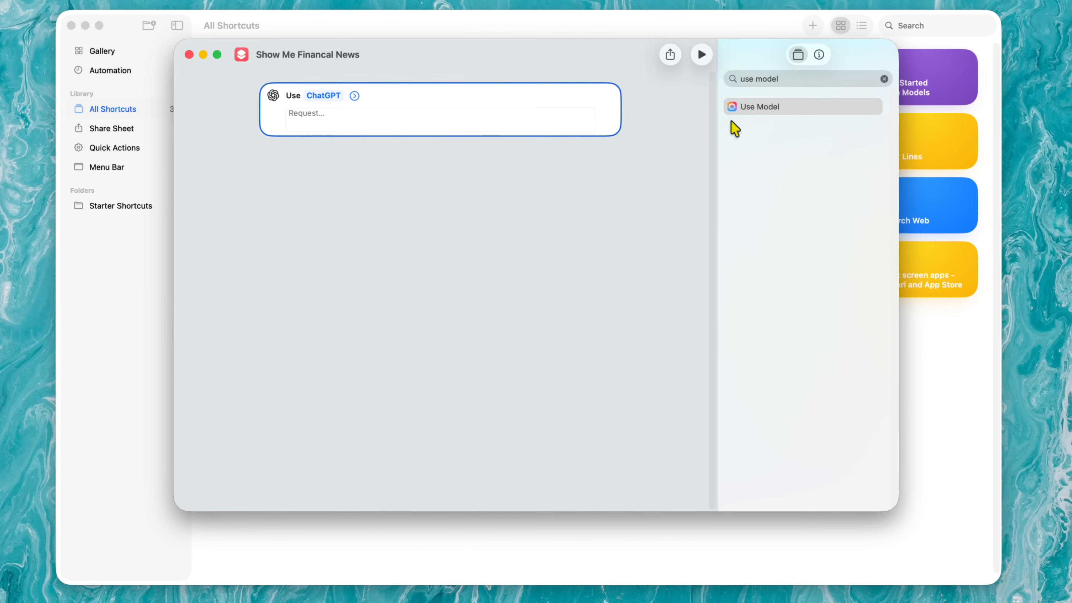
Step: Find the Show Content action and add it after the ChatGPT action to show the response
{"action": "left_click", "coordinate": [792, 78]}
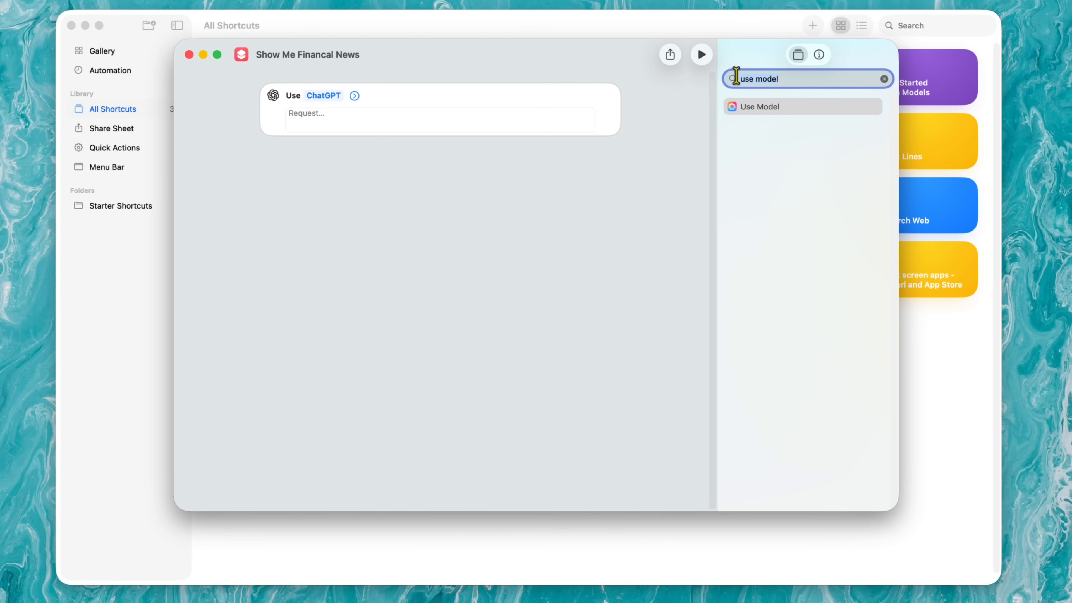
{"action": "type", "text": "Sjp"}
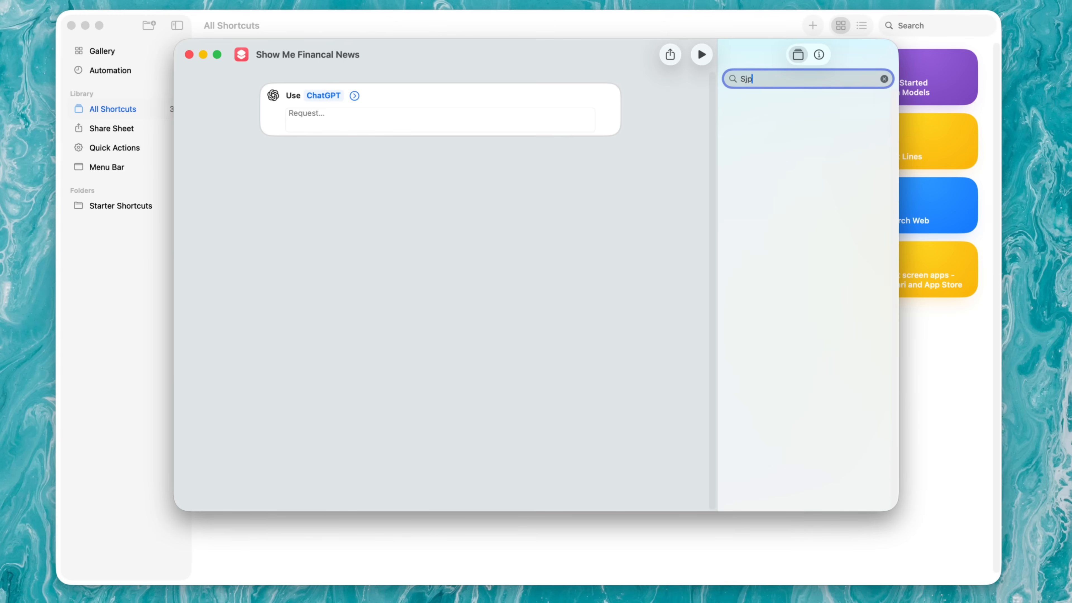
{"action": "key", "text": "BackSpace"}
{"action": "key", "text": "BackSpace"}
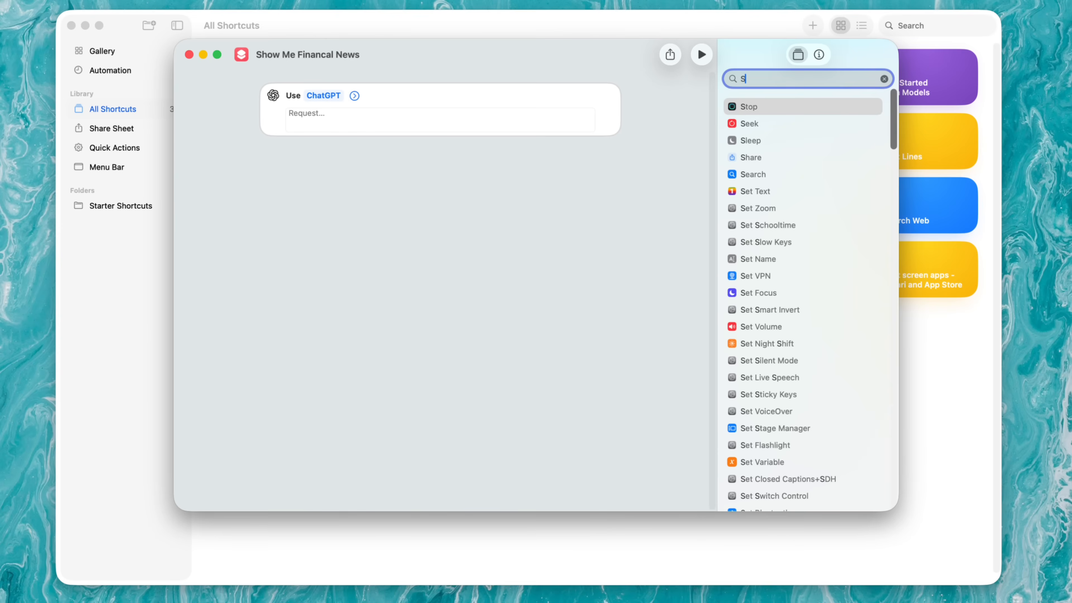
{"action": "type", "text": "how content"}
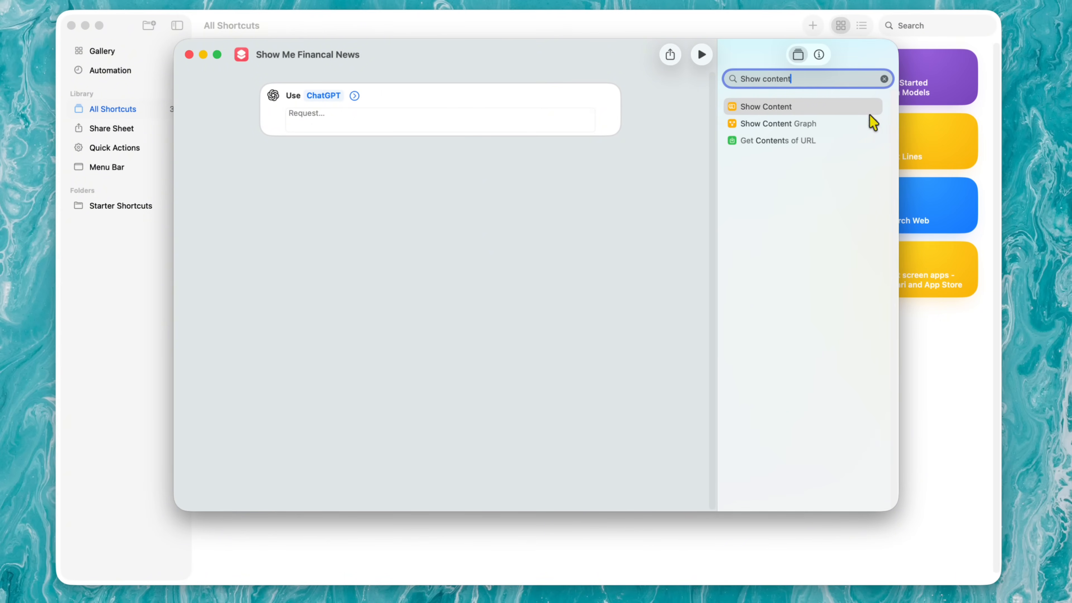
{"action": "double_click", "coordinate": [802, 108]}
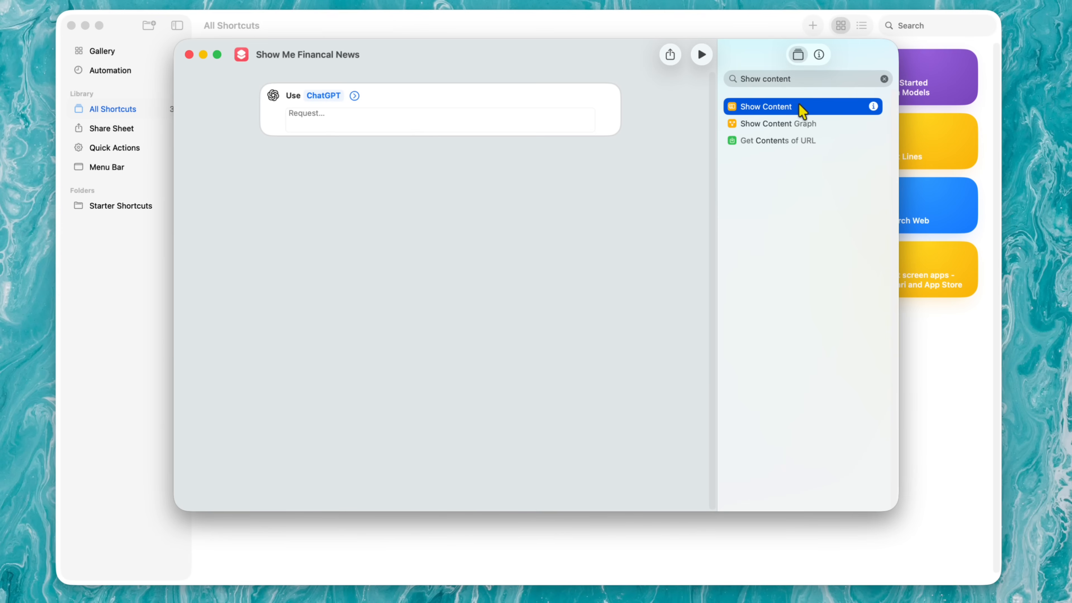
Step: Set the ChatGPT request to "can you gather the top 5 financial news stories and show me them listed in order of importance."
{"action": "left_click", "coordinate": [374, 122]}
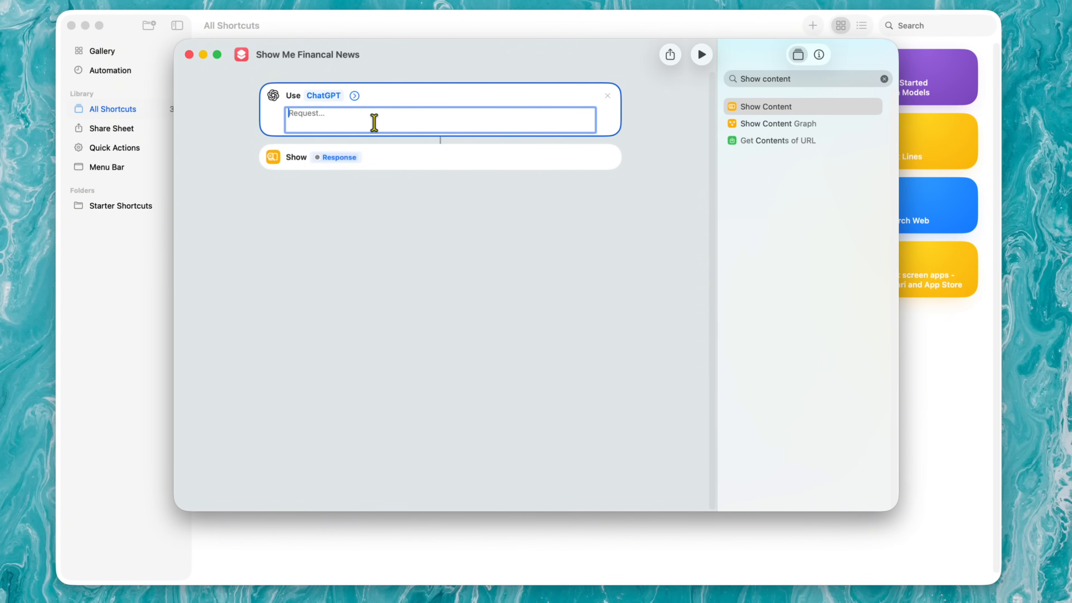
{"action": "type", "text": "can you gather the top 5 financial news stories and show me them listed in order of importance."}
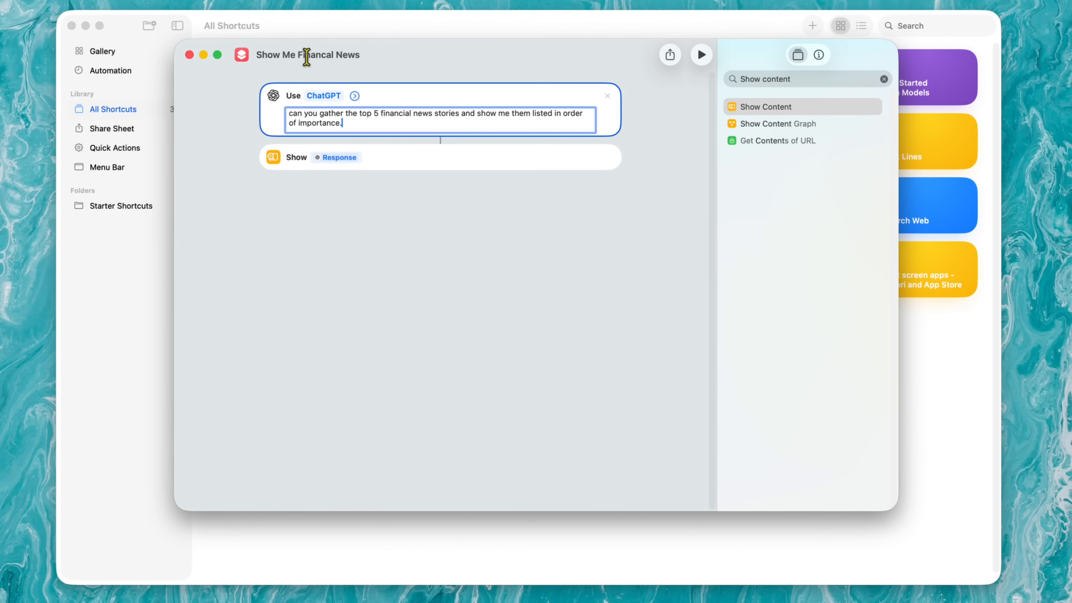
{"action": "left_click", "coordinate": [337, 205]}
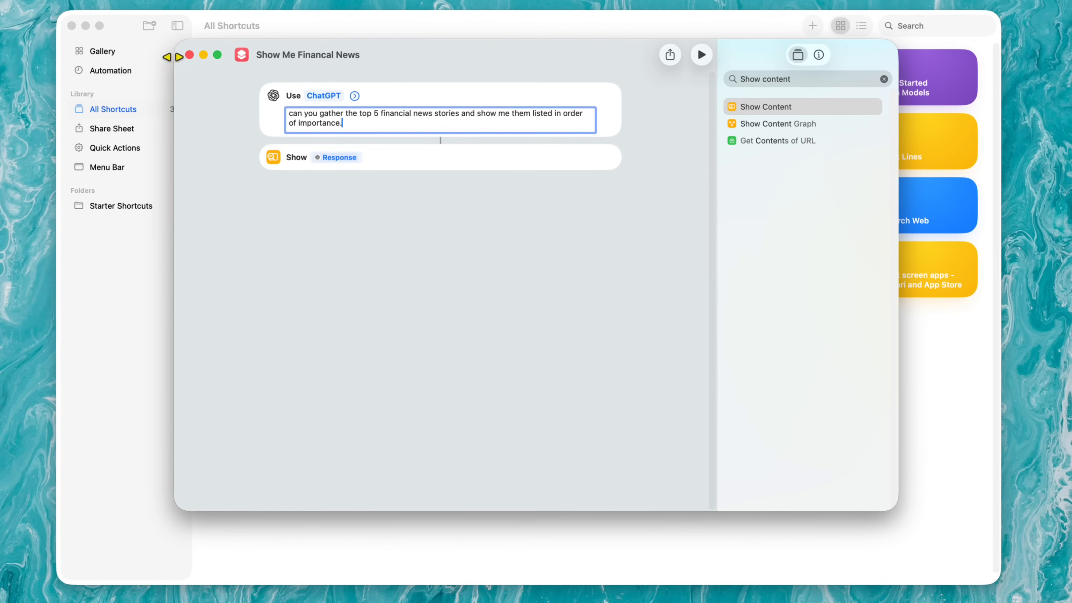
Step: Close the shortcut editor, add Show Me Financal News to the Menu Bar collection and display that collection
{"action": "left_click", "coordinate": [190, 56]}
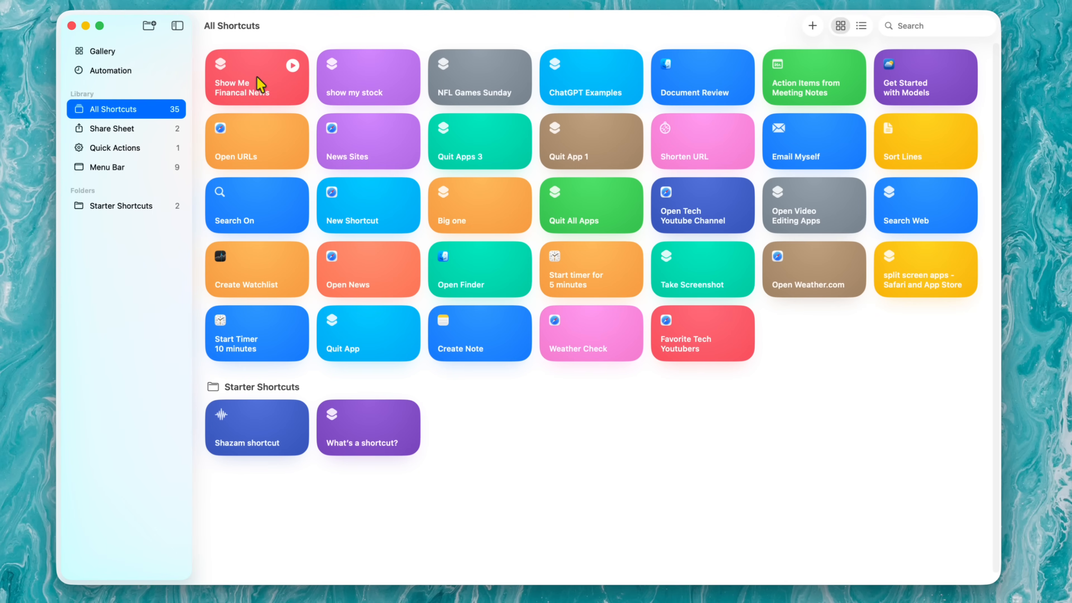
{"action": "left_click_drag", "start_coordinate": [258, 83], "coordinate": [168, 179]}
{"action": "left_click", "coordinate": [133, 170]}
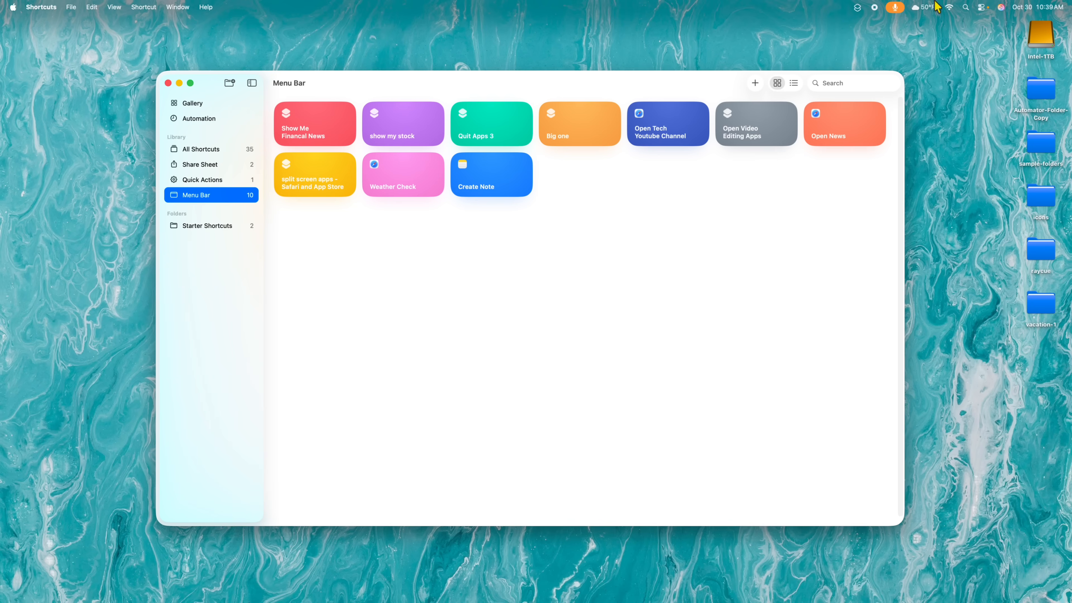
Step: Run Show Me Financal News from the menu bar's shortcut list with the library minimized, and dismiss its response
{"action": "left_click", "coordinate": [859, 8]}
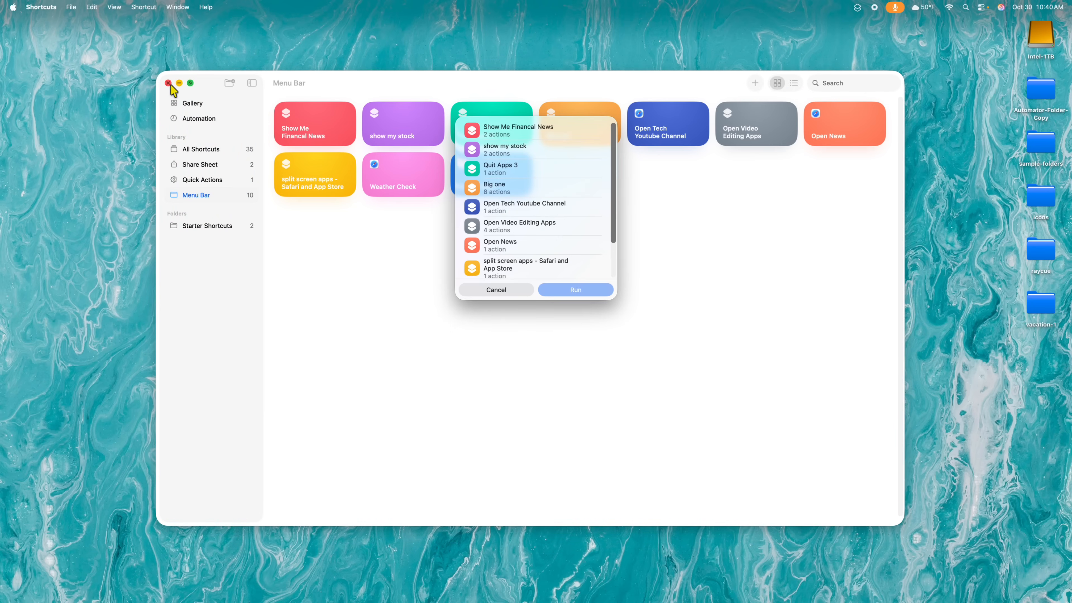
{"action": "left_click", "coordinate": [179, 83]}
{"action": "left_click", "coordinate": [527, 137]}
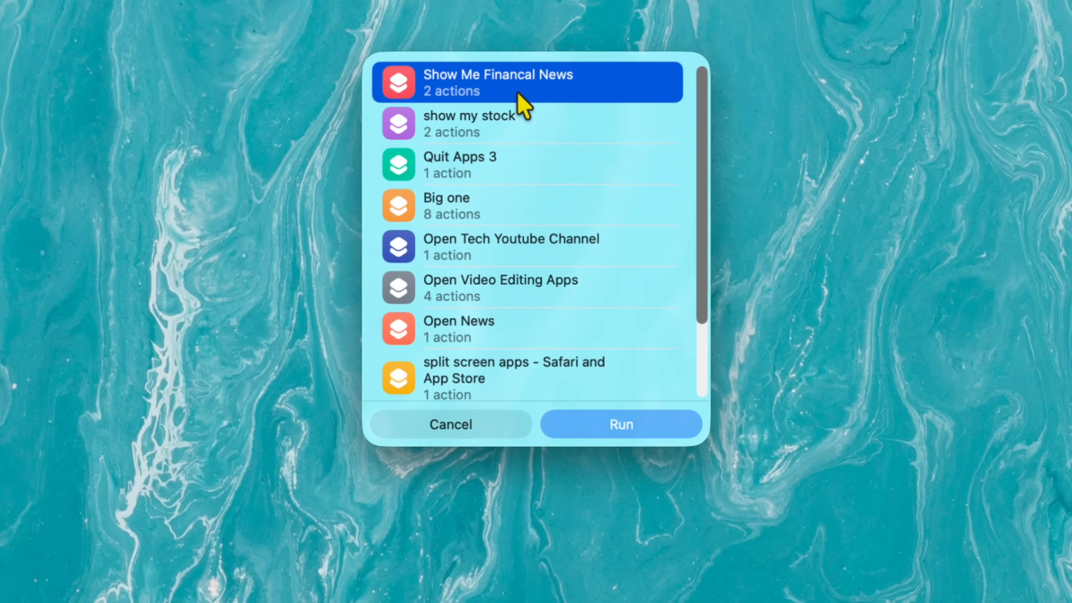
{"action": "left_click", "coordinate": [636, 428]}
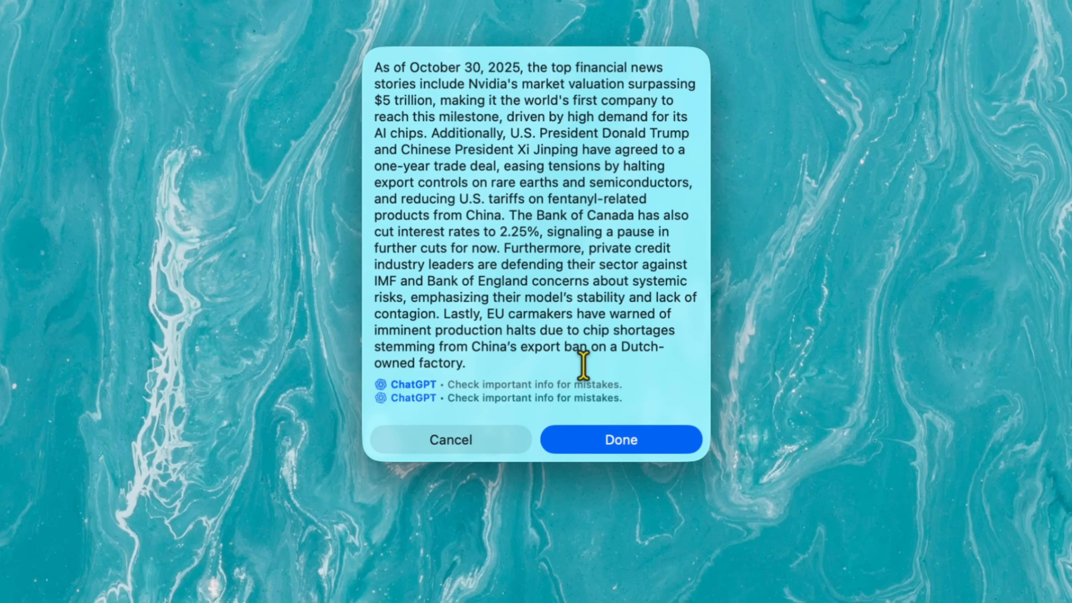
{"action": "left_click", "coordinate": [605, 439]}
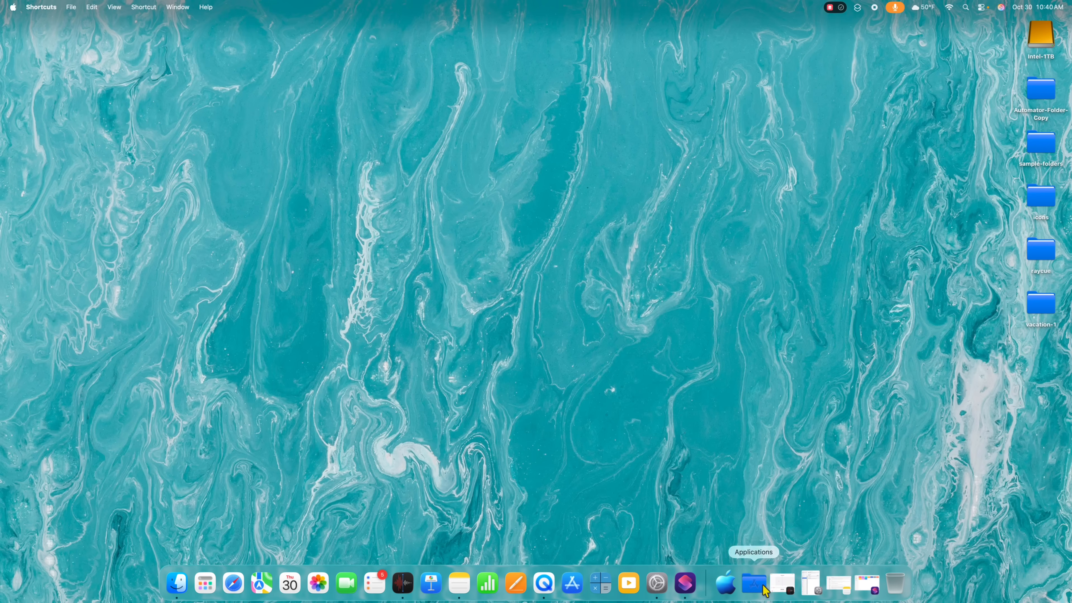
Step: Reopen Show Me Financal News from the restored library and append "List as 1 through 5 so they are separate articles." to its request
{"action": "left_click", "coordinate": [868, 585]}
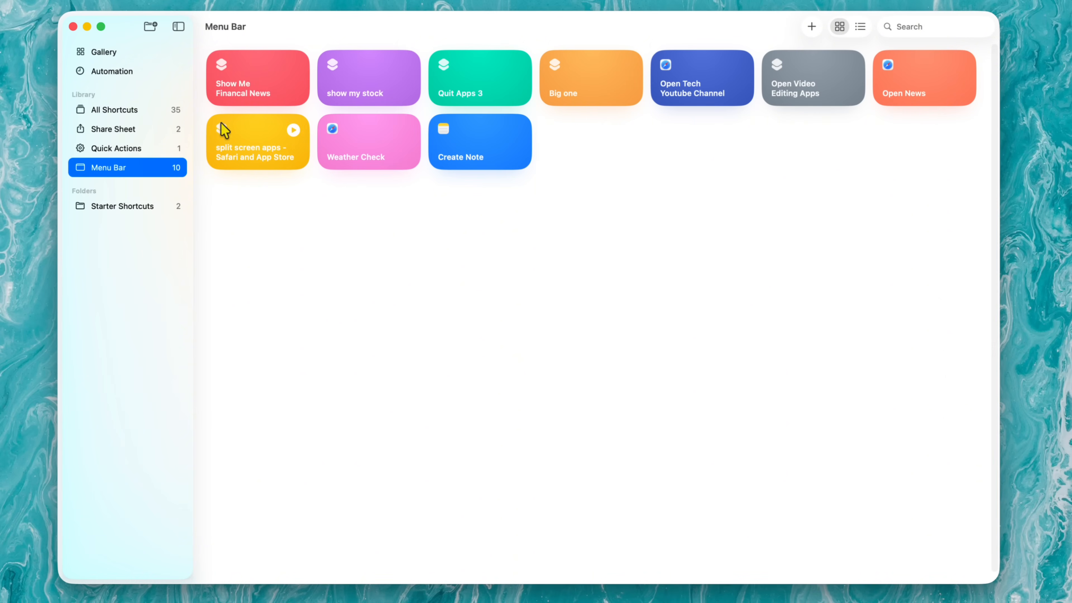
{"action": "left_click", "coordinate": [131, 110]}
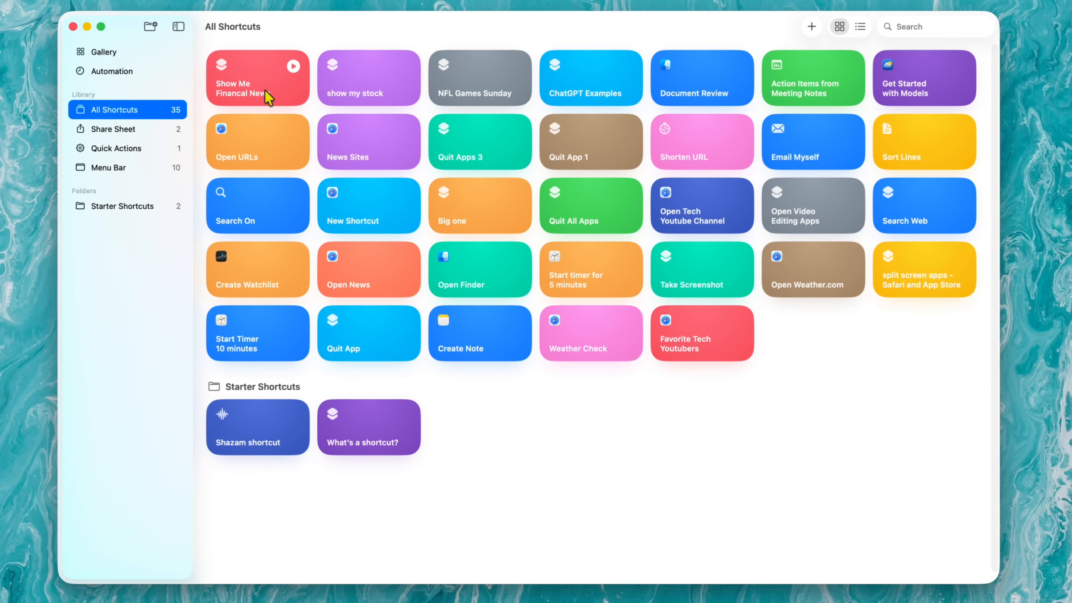
{"action": "double_click", "coordinate": [250, 87]}
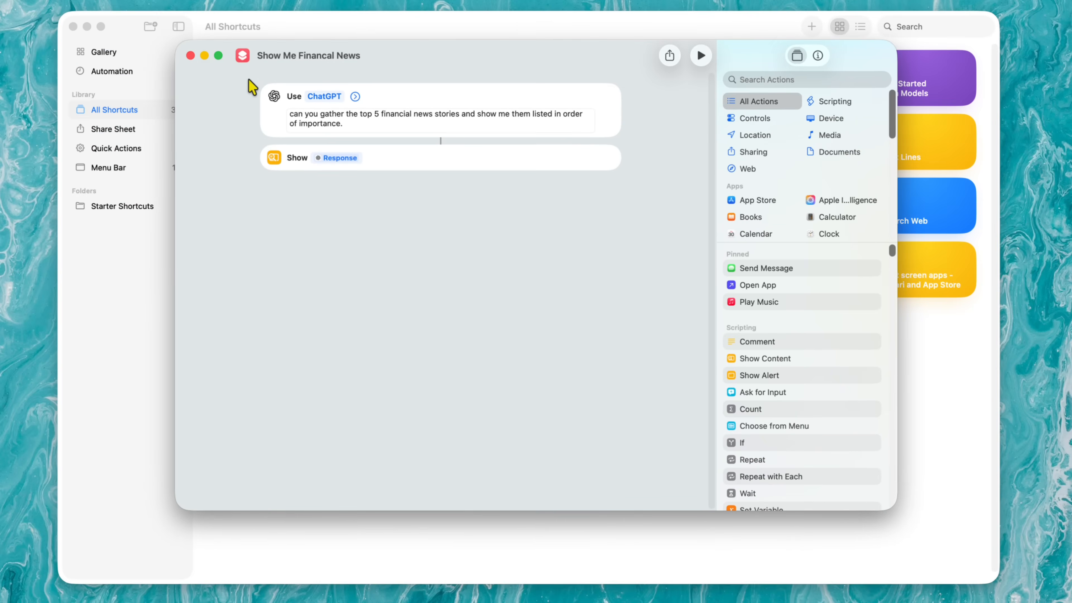
{"action": "left_click", "coordinate": [363, 123]}
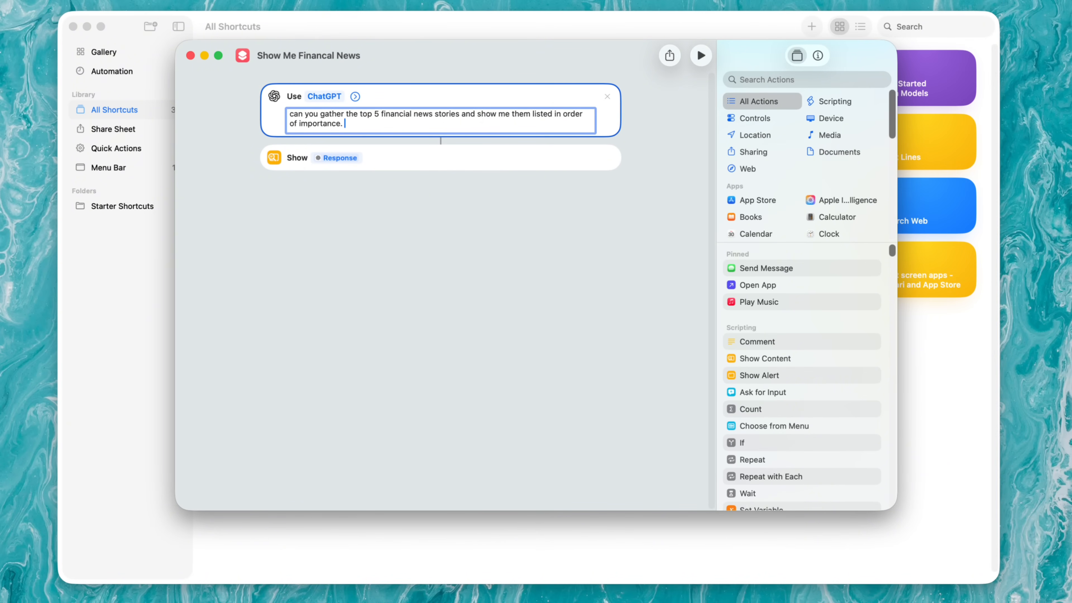
{"action": "type", "text": "List as 1 through 5 so they are separate articles."}
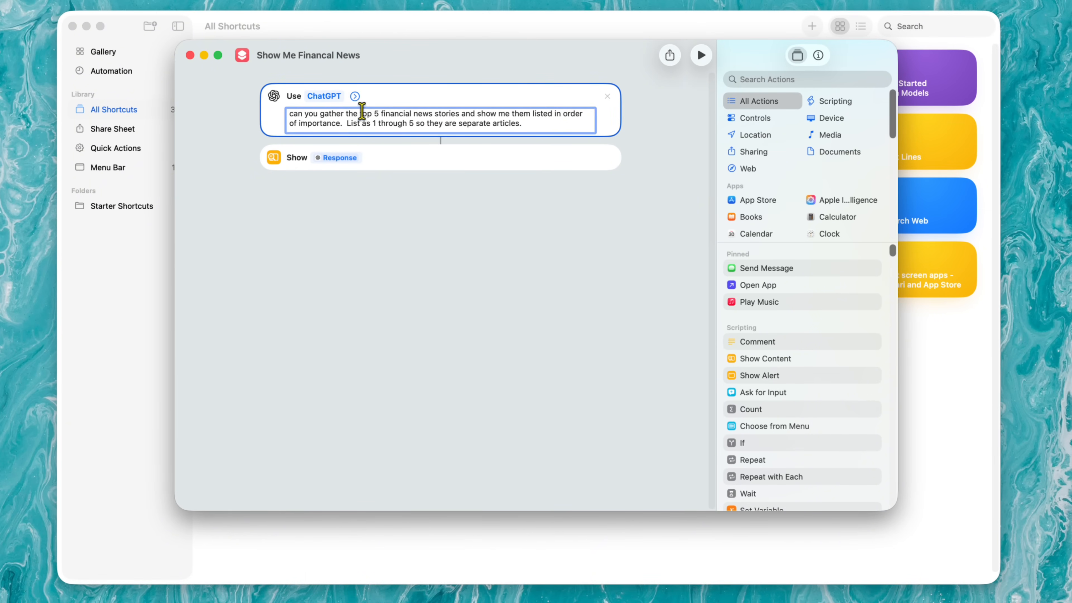
Step: Run the revised Show Me Financal News shortcut from its editor, review the listed stories and dismiss the response
{"action": "left_click", "coordinate": [703, 57]}
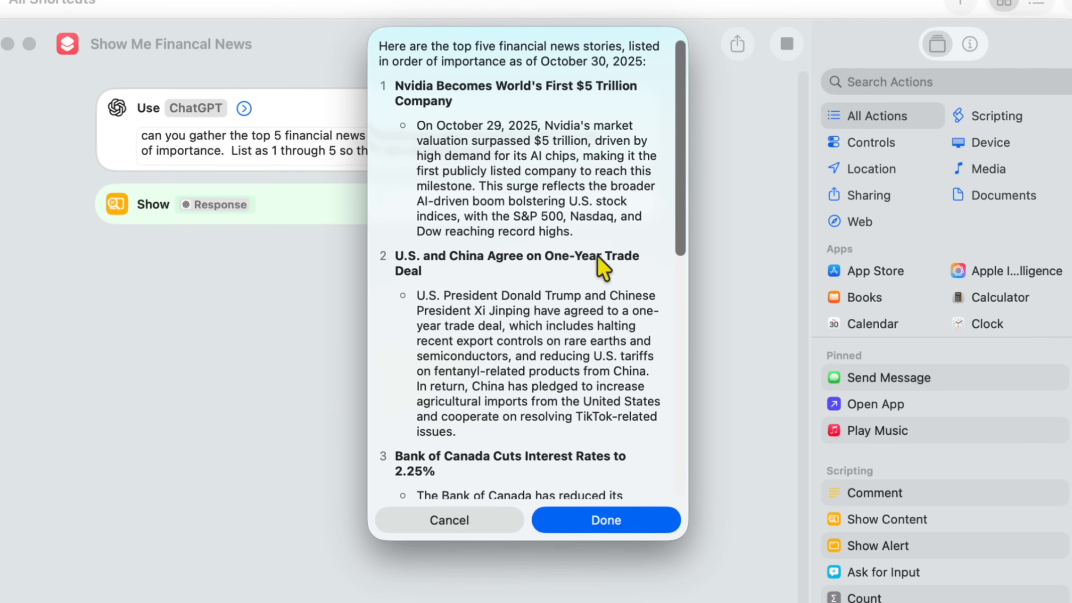
{"action": "left_click_drag", "start_coordinate": [679, 183], "coordinate": [666, 120]}
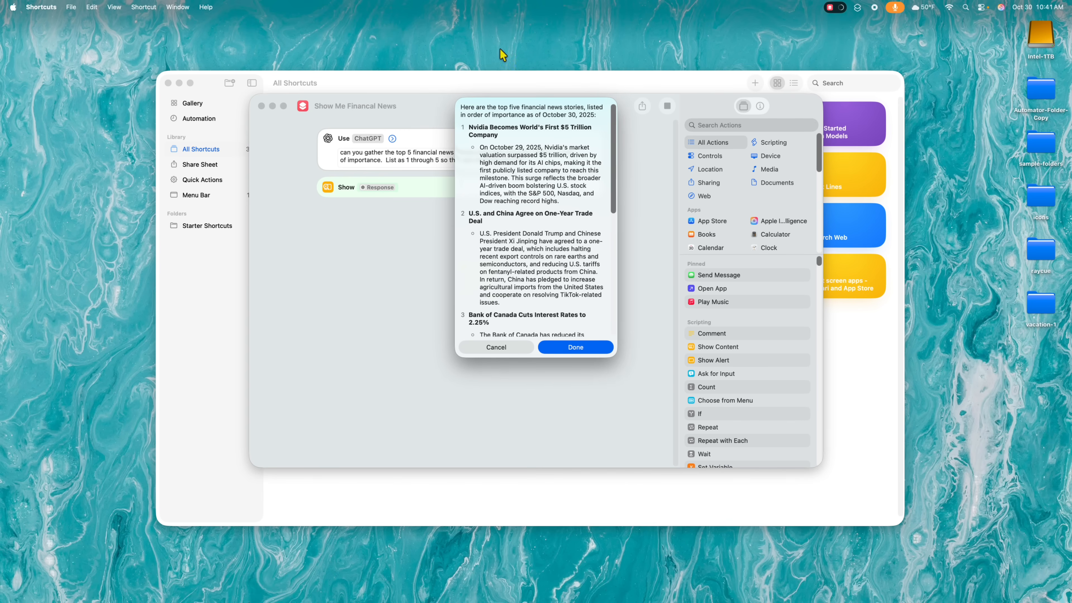
{"action": "left_click", "coordinate": [514, 351]}
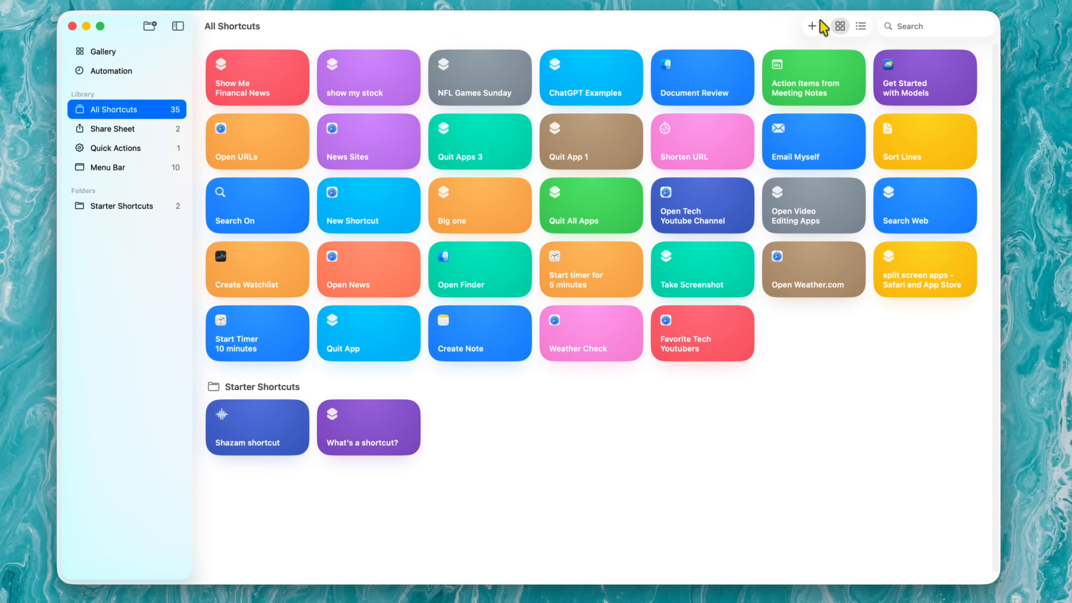
Step: Create another new shortcut, add a Use Model action and set its model to the ChatGPT extension
{"action": "key", "text": "super+n"}
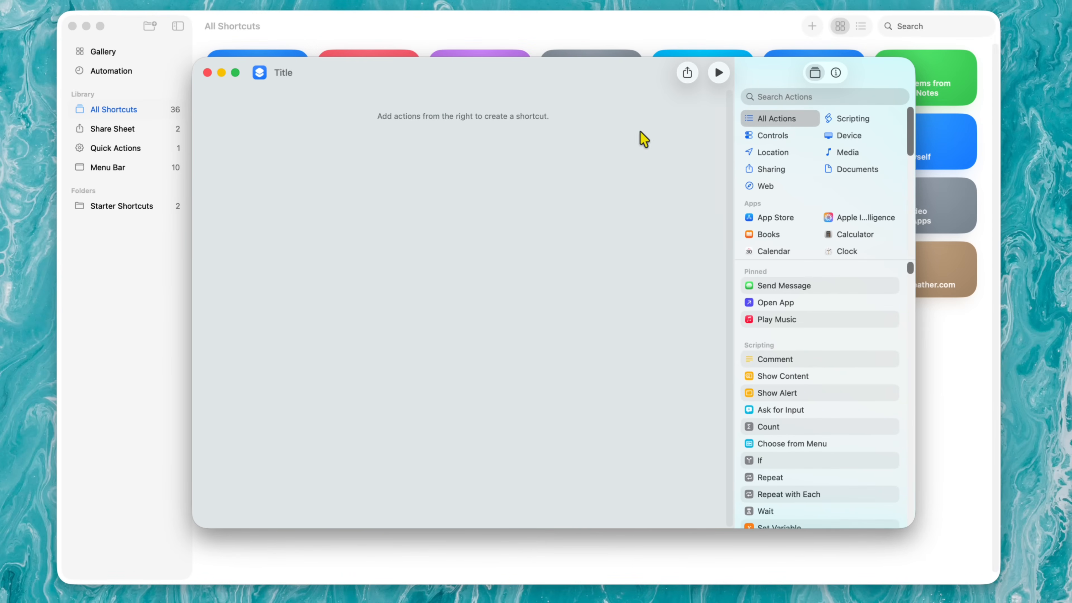
{"action": "left_click", "coordinate": [792, 96]}
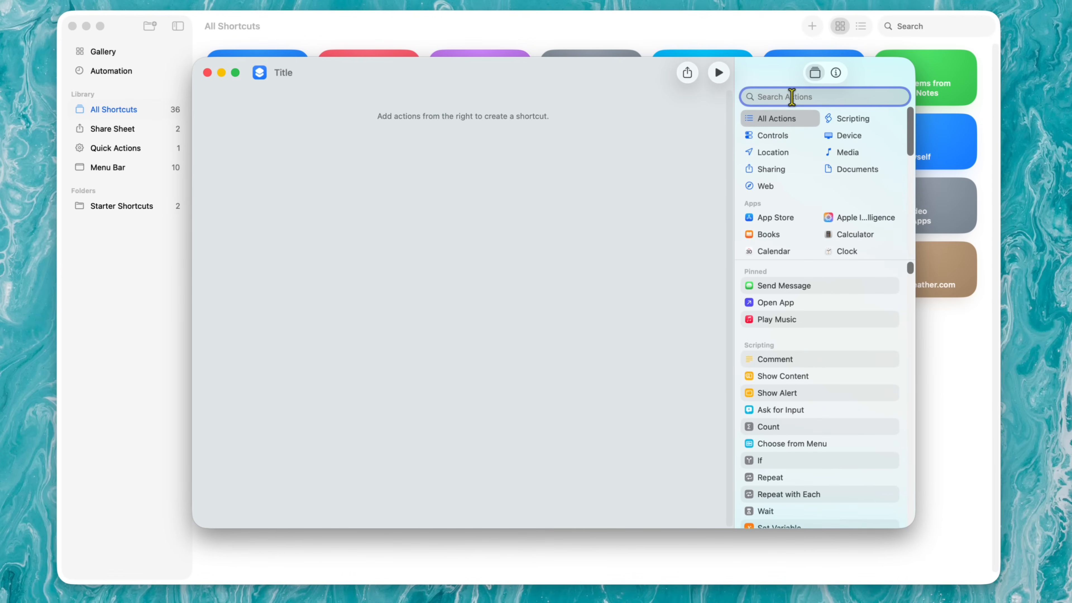
{"action": "type", "text": "use model"}
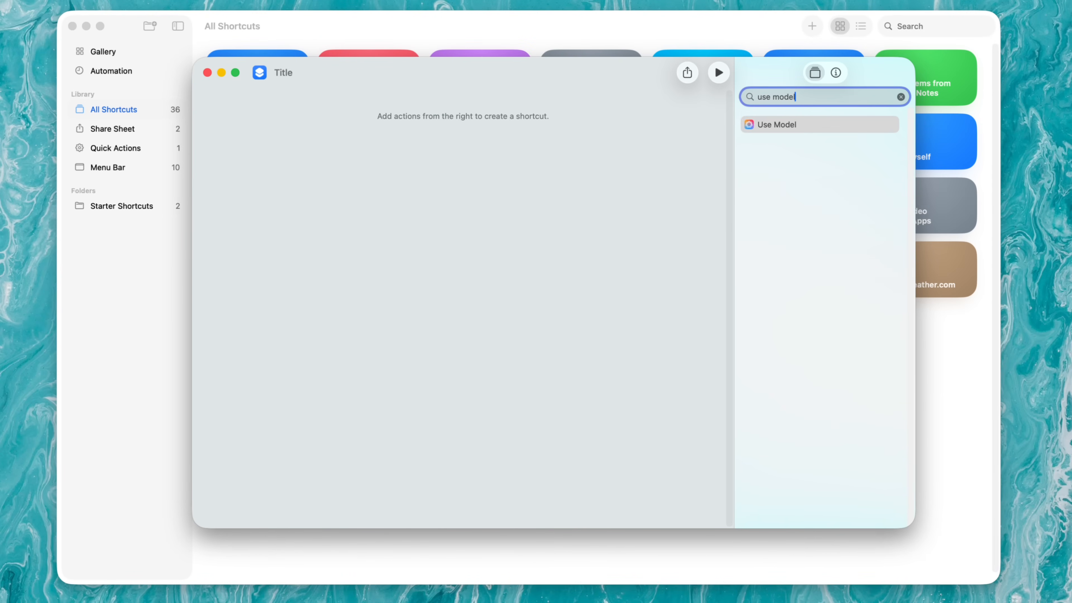
{"action": "double_click", "coordinate": [809, 130]}
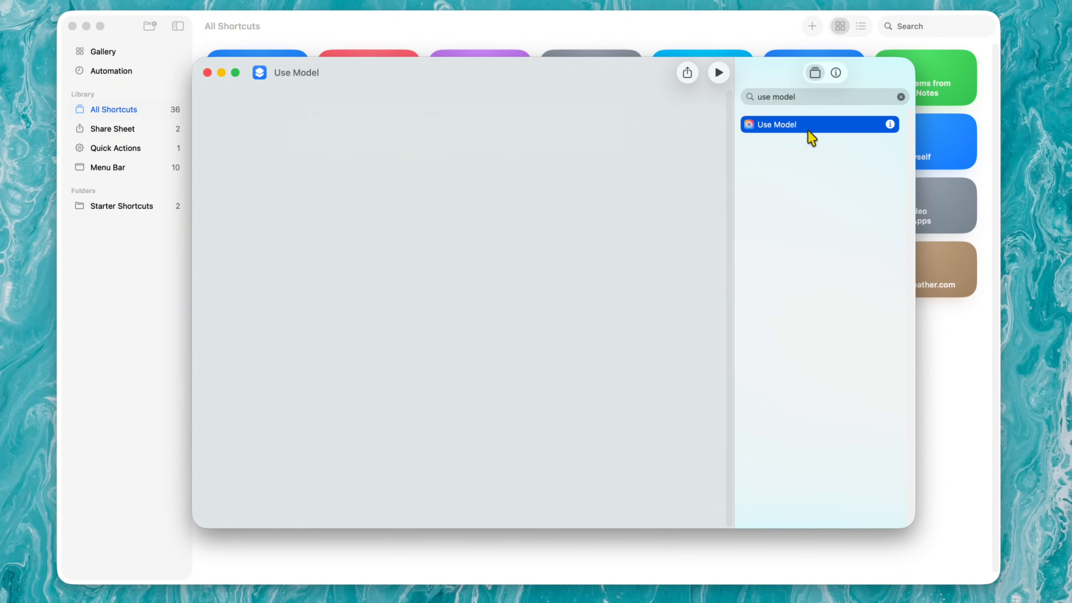
{"action": "left_click", "coordinate": [371, 113]}
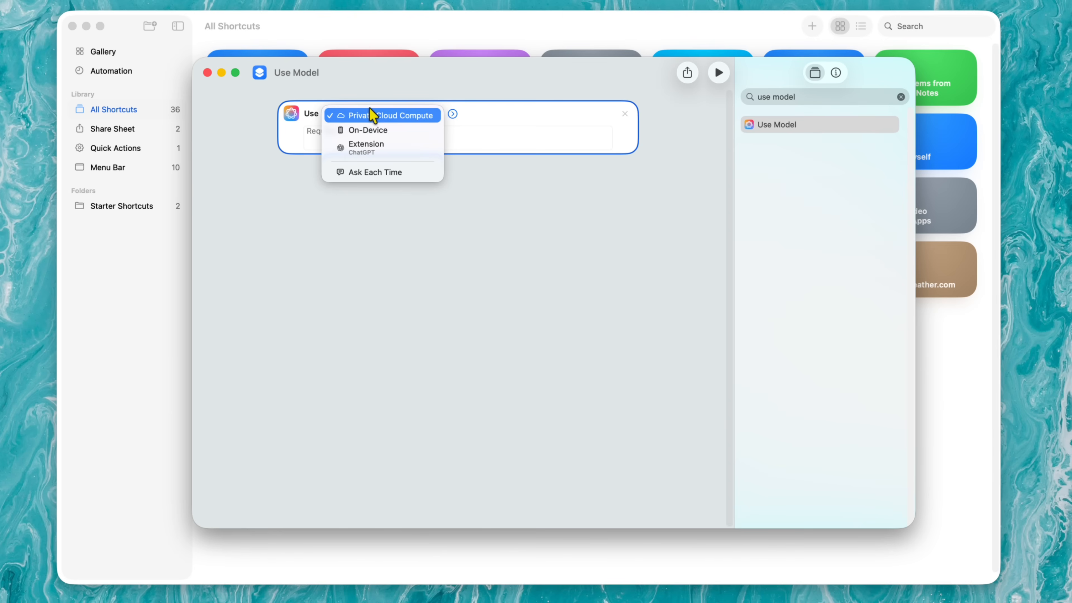
{"action": "left_click", "coordinate": [371, 148]}
Step: Enter a request for a healthy breakfast meal today under 500 calories, with details, the full recipe and its estimated calories
{"action": "left_click", "coordinate": [364, 135]}
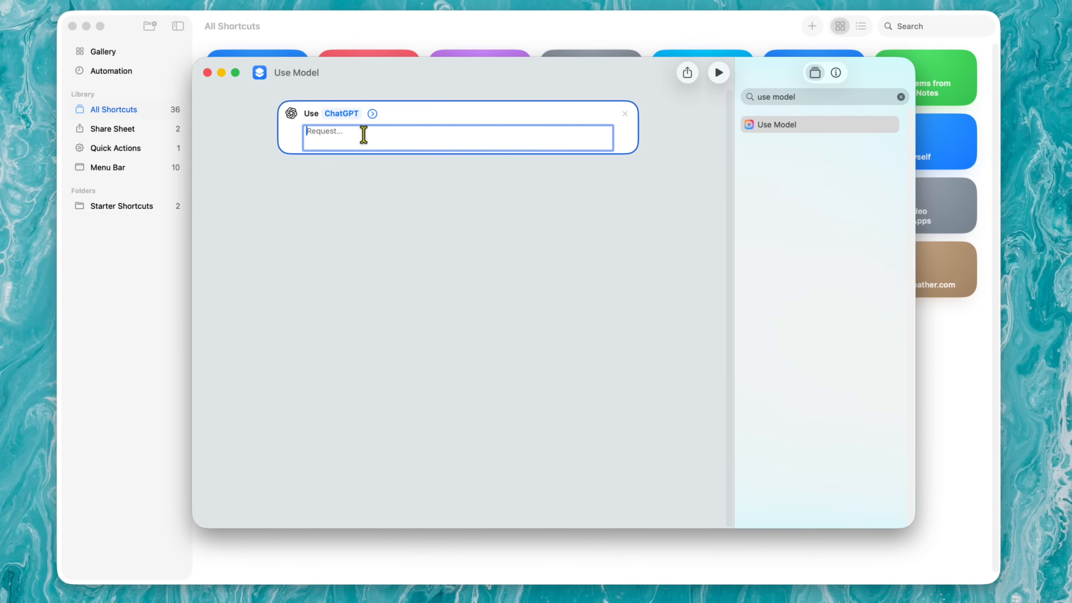
{"action": "type", "text": "create me a meal and recipe for breakfast today that is under 500 calories and healthy.  Show me the details and full recipe and the estimated calories for this recipe."}
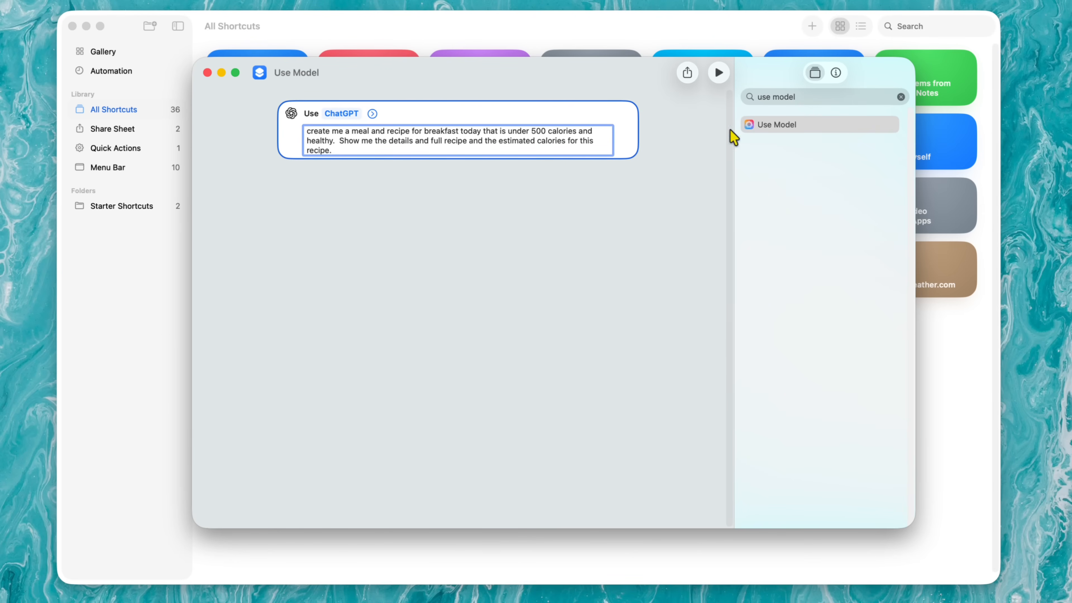
Step: Find the Show Content action and add it below the ChatGPT request so it shows the response
{"action": "left_click_drag", "start_coordinate": [808, 96], "coordinate": [756, 90]}
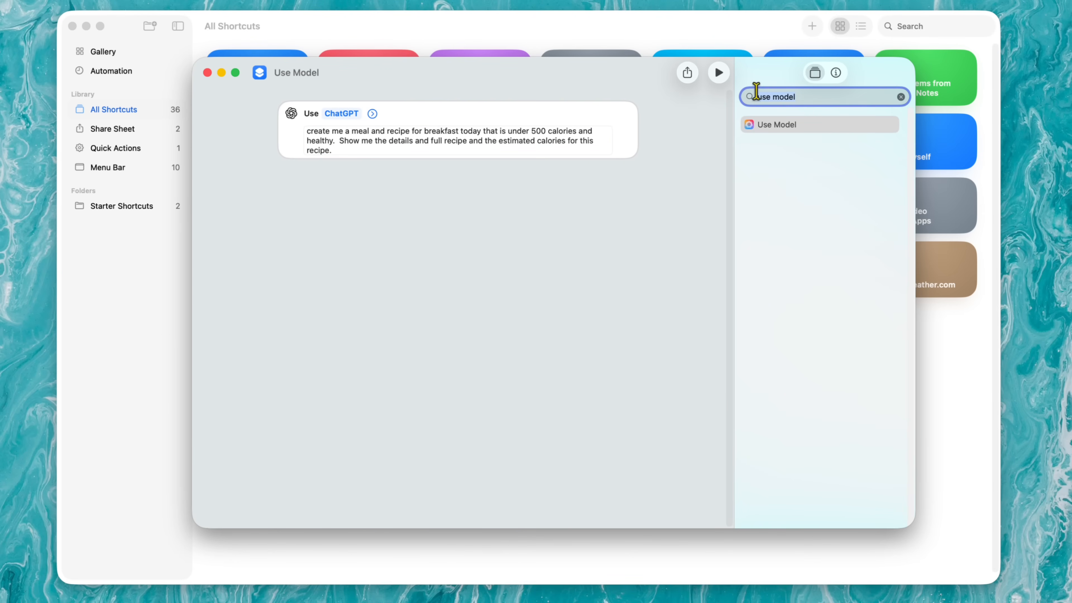
{"action": "type", "text": "show content"}
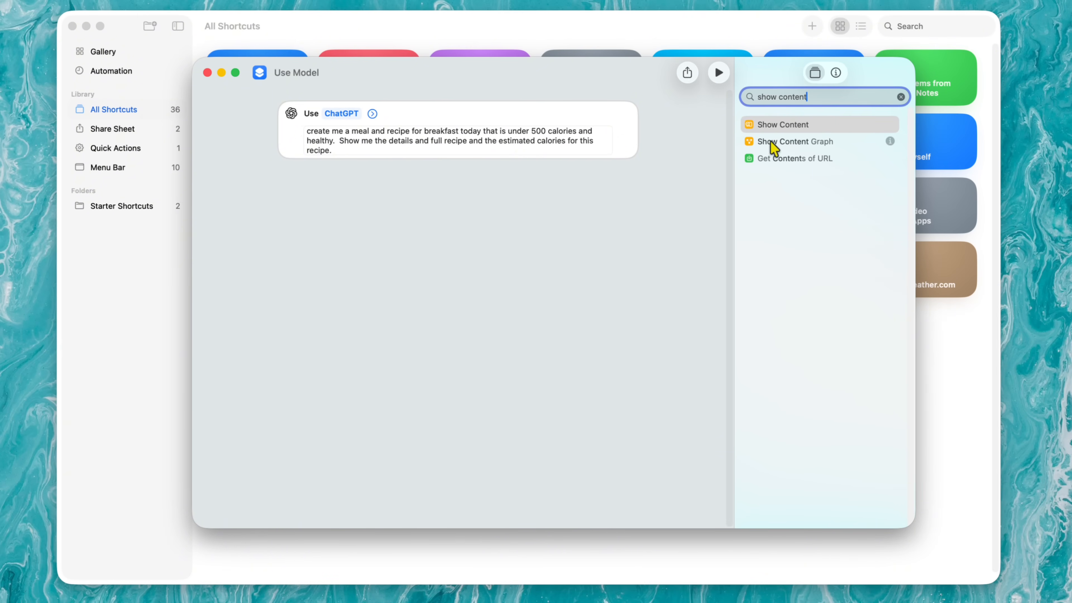
{"action": "left_click_drag", "start_coordinate": [776, 130], "coordinate": [401, 166]}
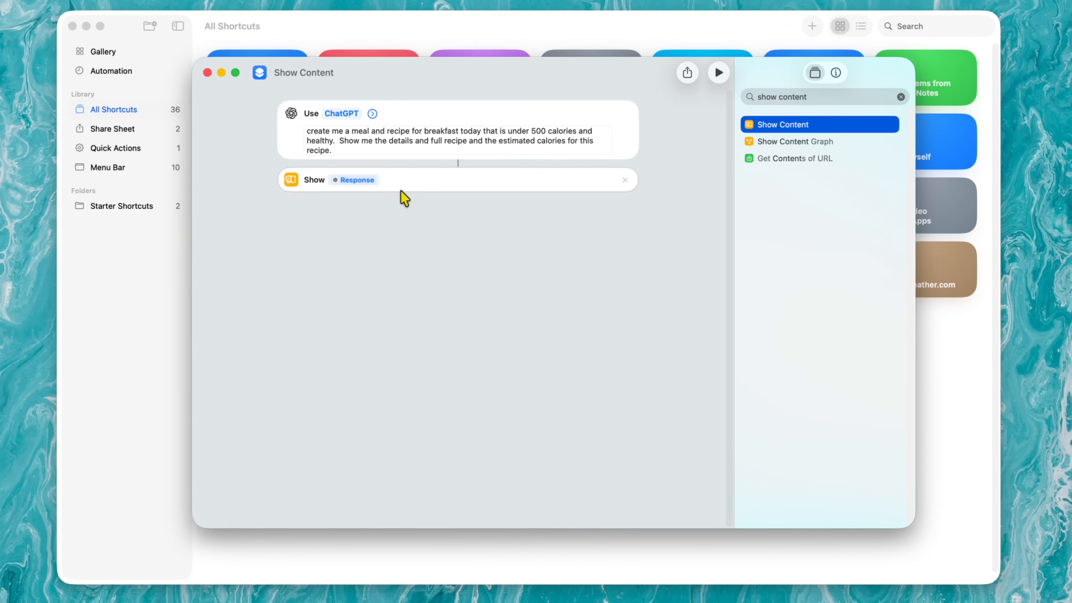
Step: Name the shortcut First Meal of Day, close its editor and add it to the Menu Bar collection
{"action": "left_click", "coordinate": [311, 74]}
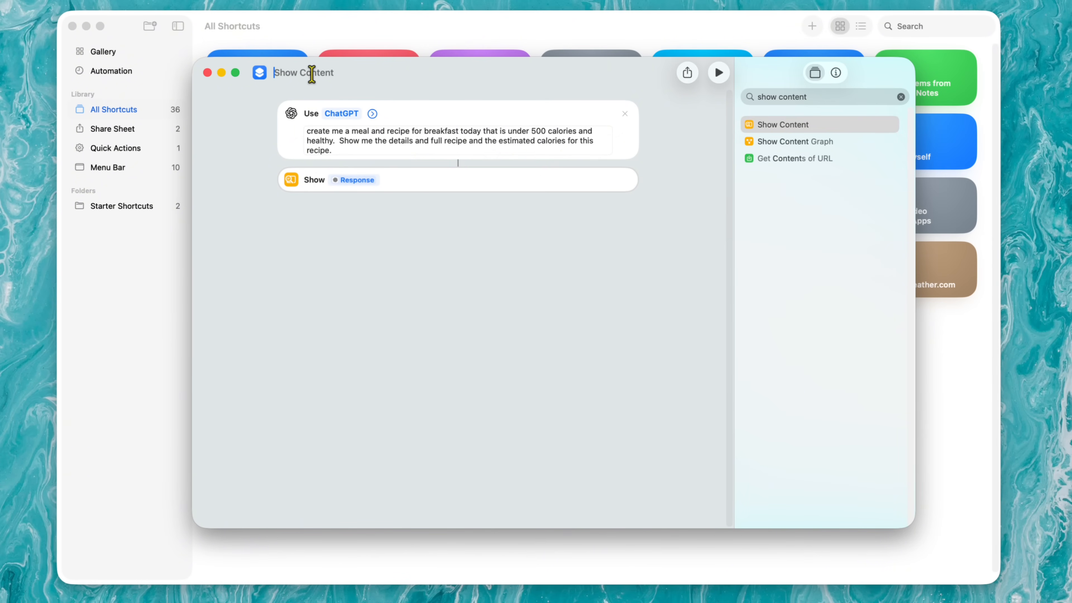
{"action": "type", "text": "First Meal of Day"}
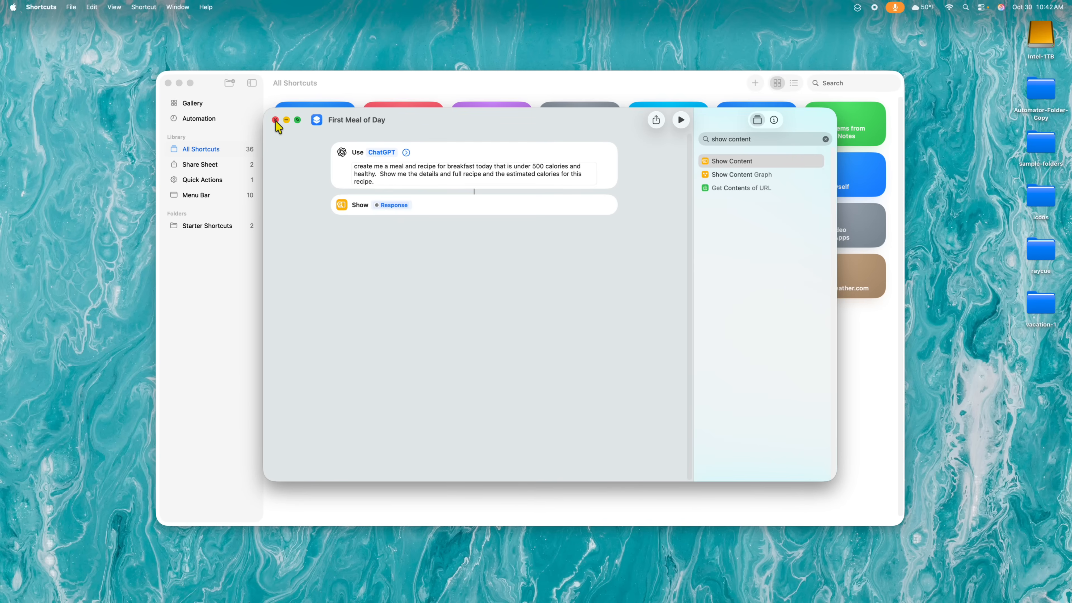
{"action": "left_click", "coordinate": [276, 120]}
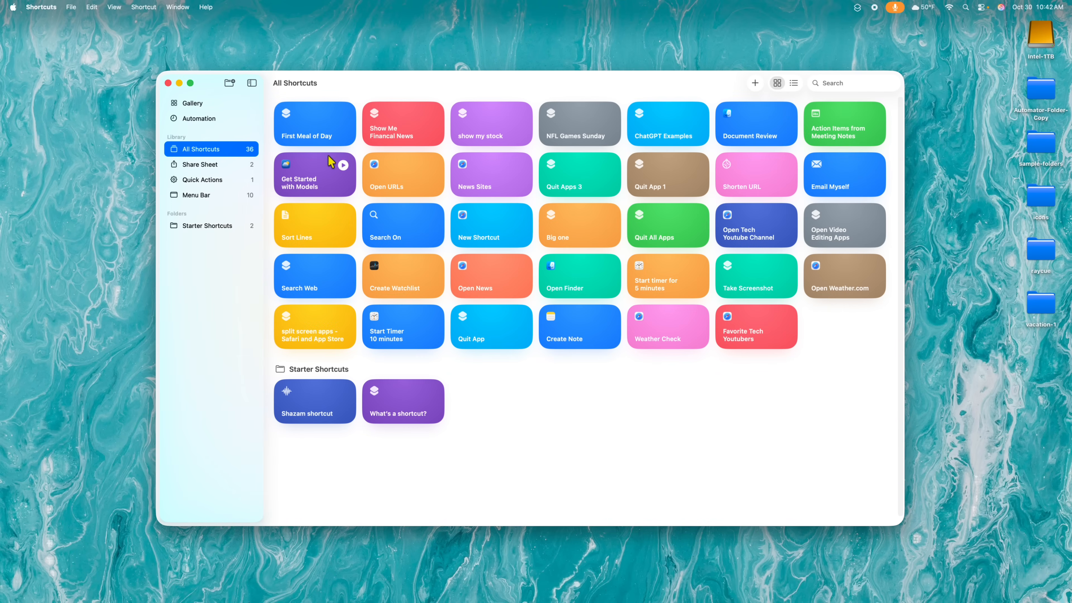
{"action": "left_click_drag", "start_coordinate": [311, 137], "coordinate": [231, 207]}
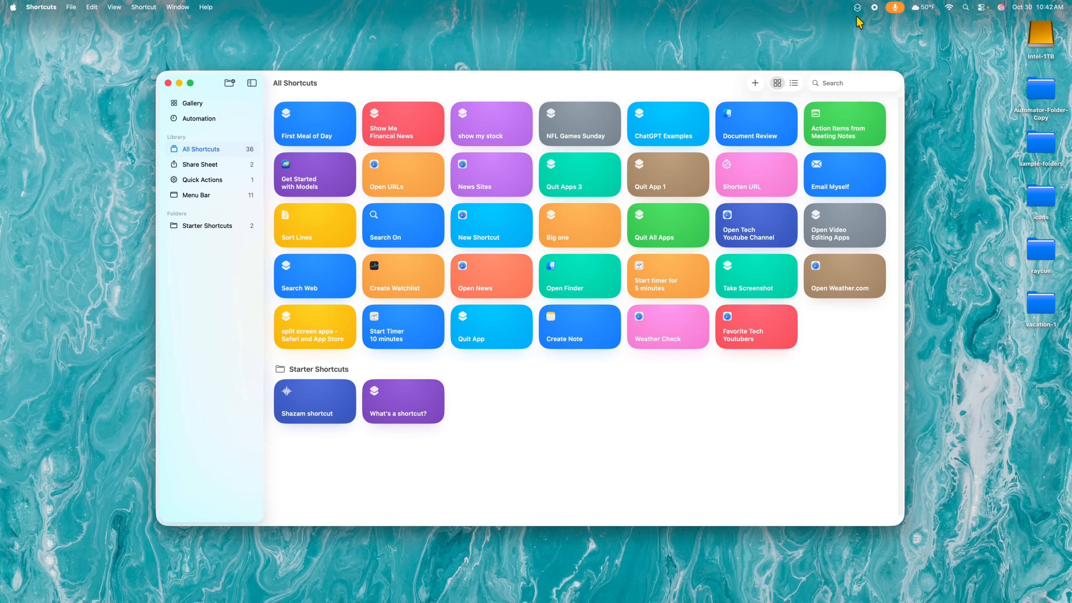
Step: Run First Meal of Day from the macOS menu bar and minimize the Shortcuts library window
{"action": "left_click", "coordinate": [858, 7]}
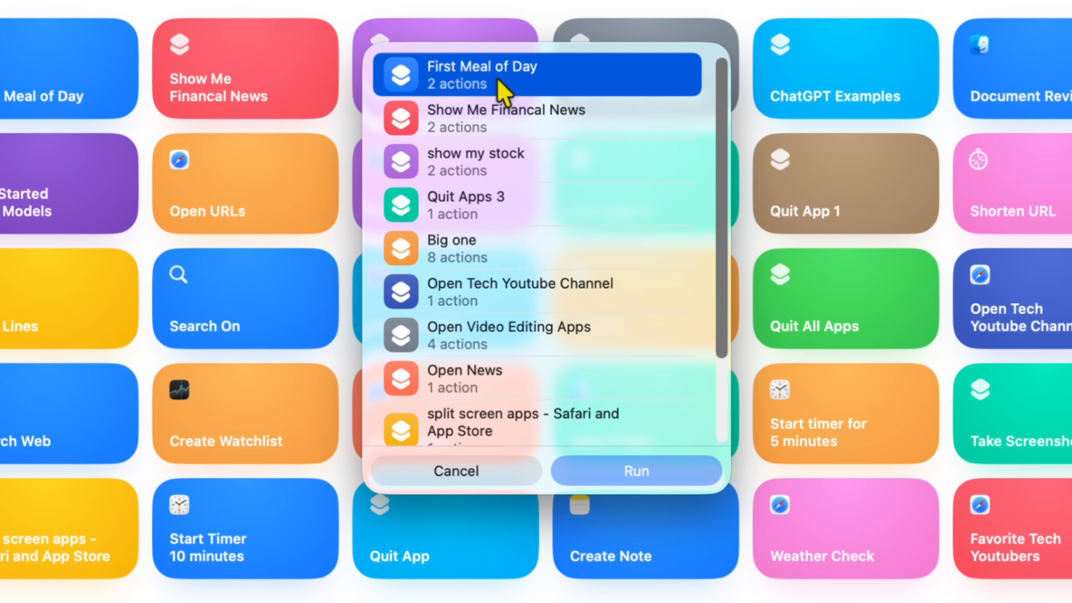
{"action": "left_click", "coordinate": [634, 465]}
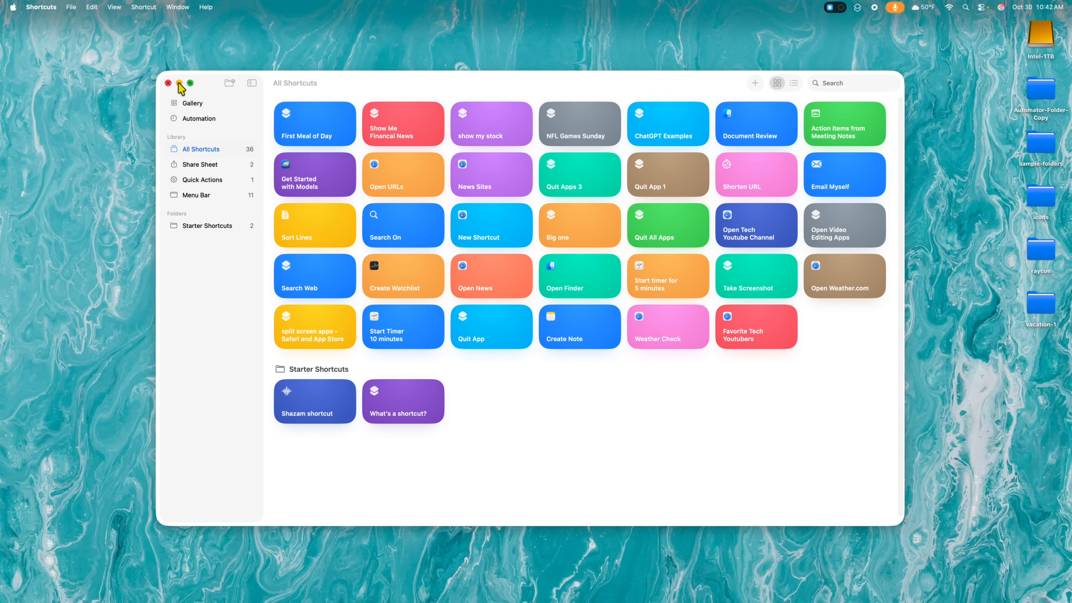
{"action": "left_click", "coordinate": [179, 83]}
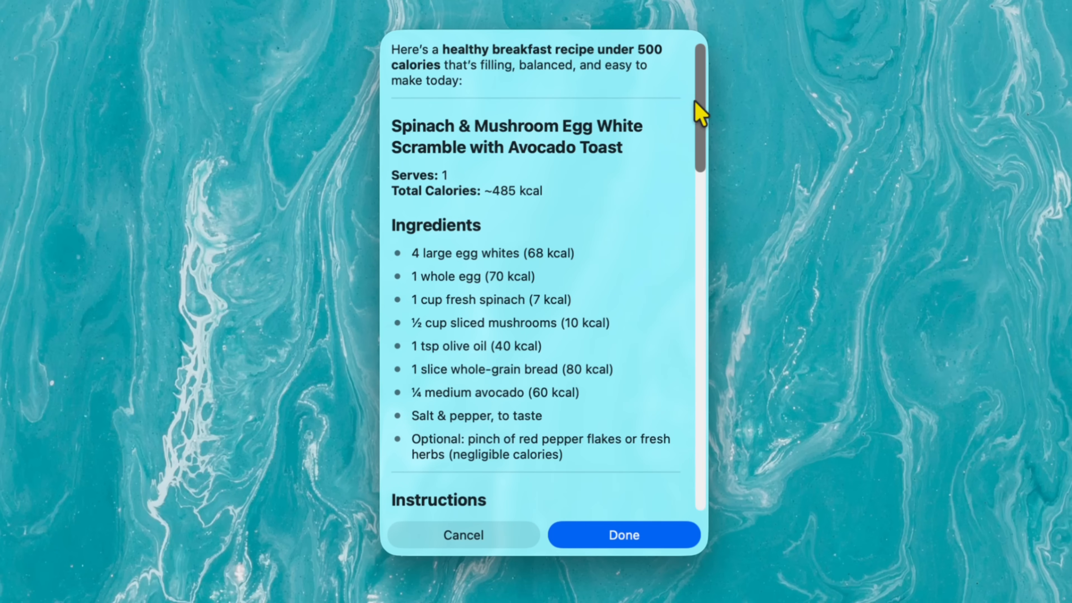
Step: Read through the breakfast recipe's ingredients, instructions and estimated nutrition, and dismiss the response
{"action": "scroll", "coordinate": [699, 113], "scroll_direction": "down", "scroll_amount": 3}
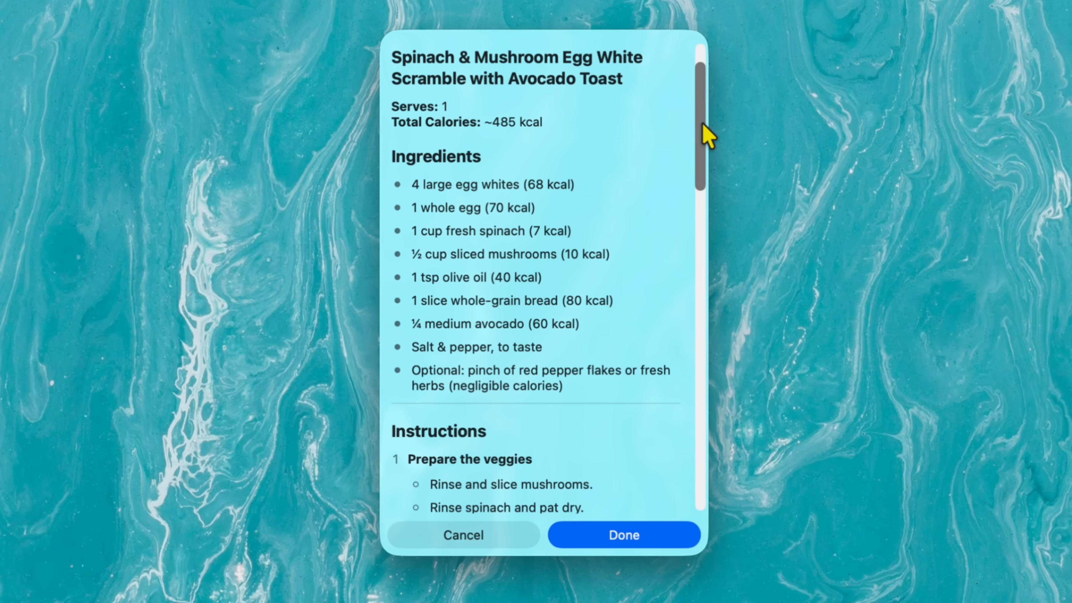
{"action": "scroll", "coordinate": [703, 125], "scroll_direction": "down", "scroll_amount": 1}
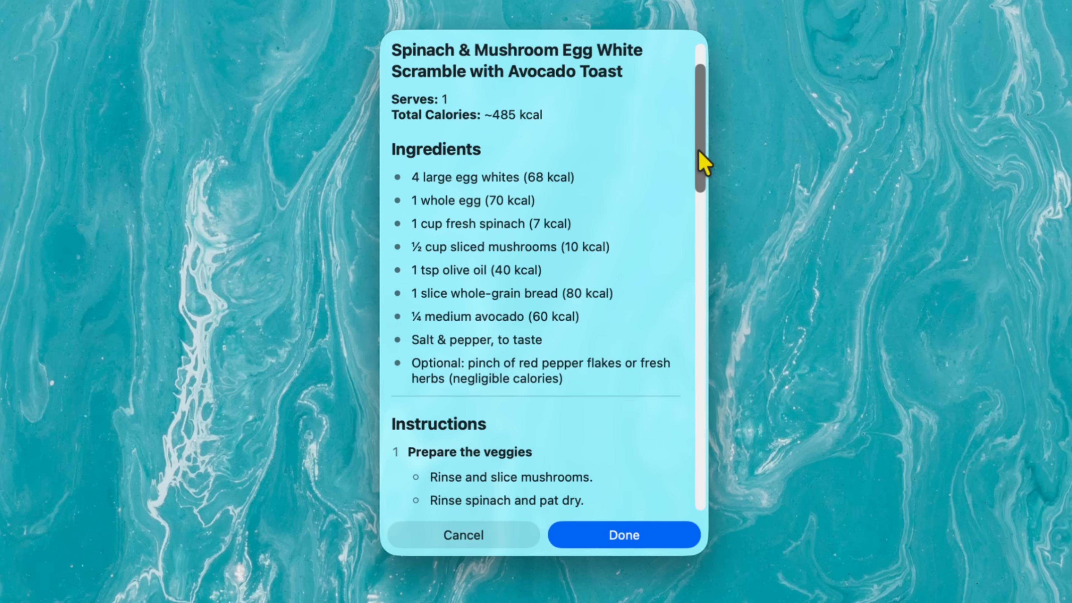
{"action": "scroll", "coordinate": [699, 162], "scroll_direction": "down", "scroll_amount": 3}
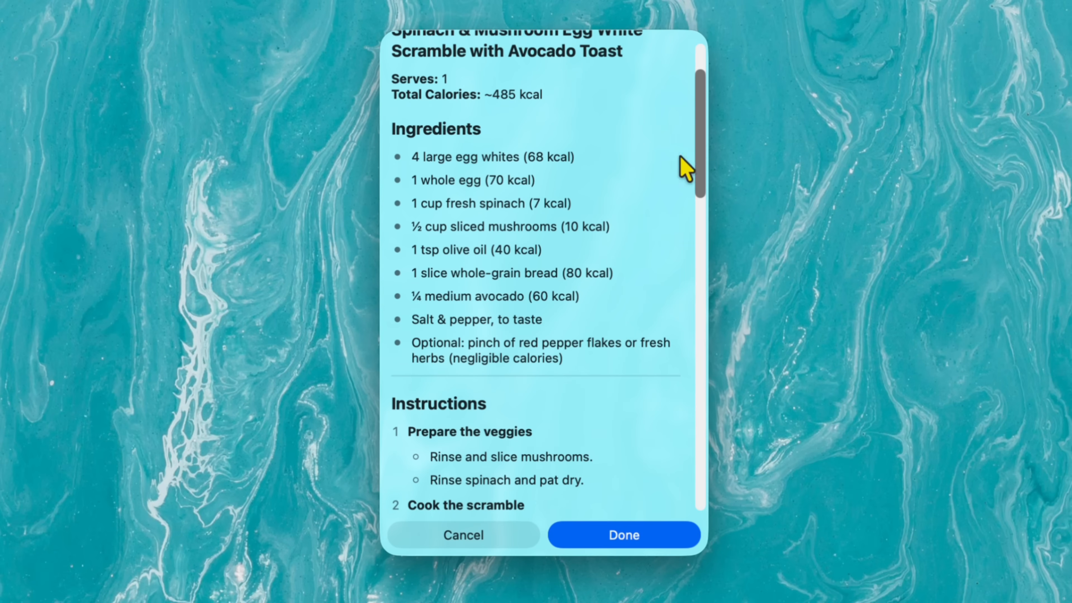
{"action": "left_click_drag", "start_coordinate": [697, 163], "coordinate": [676, 387]}
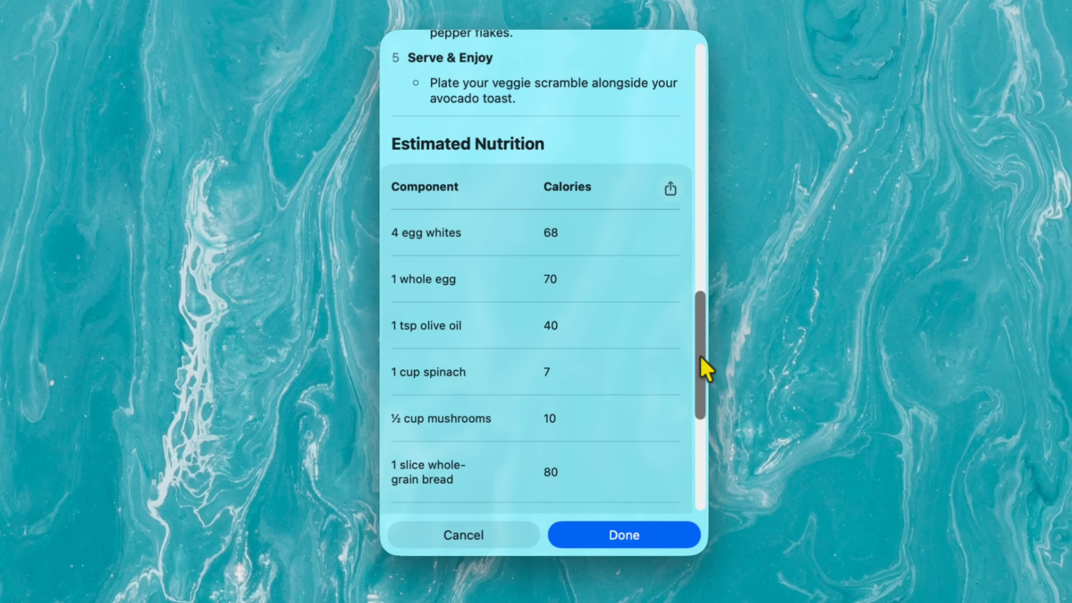
{"action": "left_click_drag", "start_coordinate": [699, 359], "coordinate": [694, 450]}
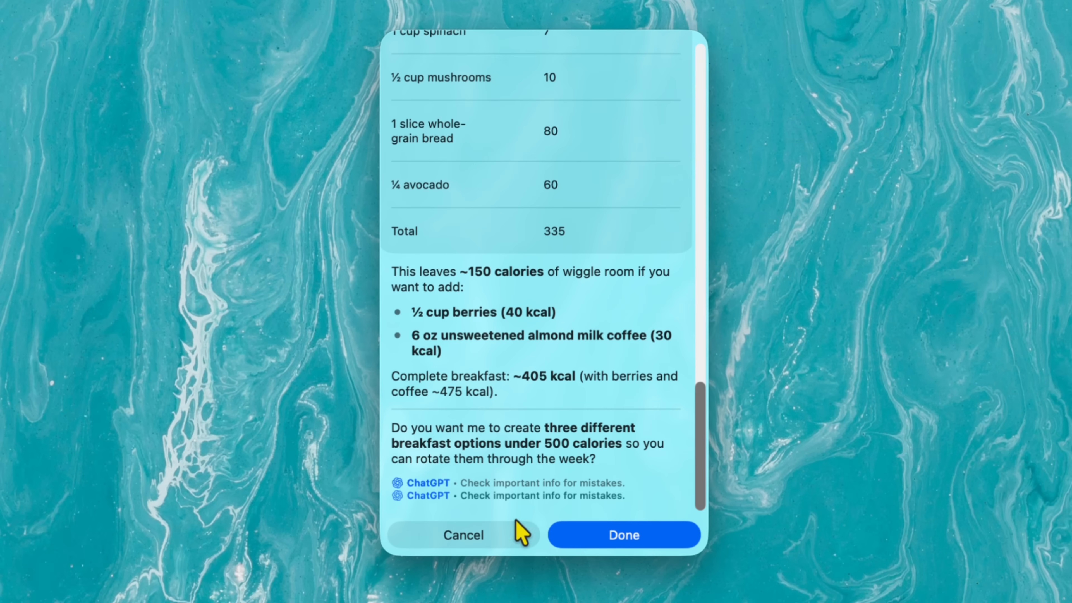
{"action": "left_click", "coordinate": [508, 539]}
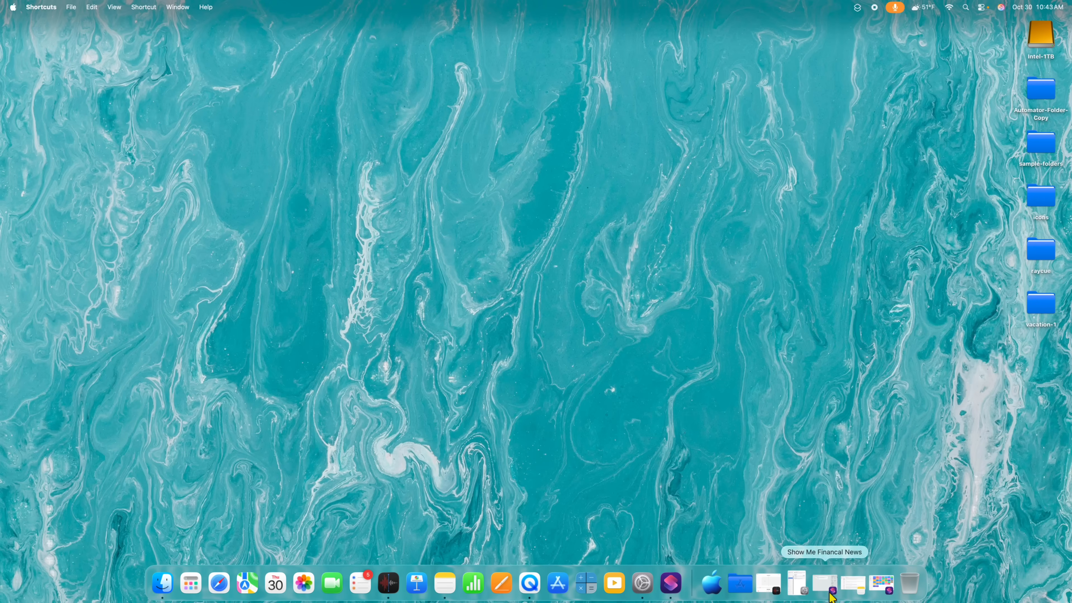
Step: Restore the minimized Shortcuts library, open the NFL Games Sunday shortcut and run it from its editor
{"action": "left_click", "coordinate": [882, 585]}
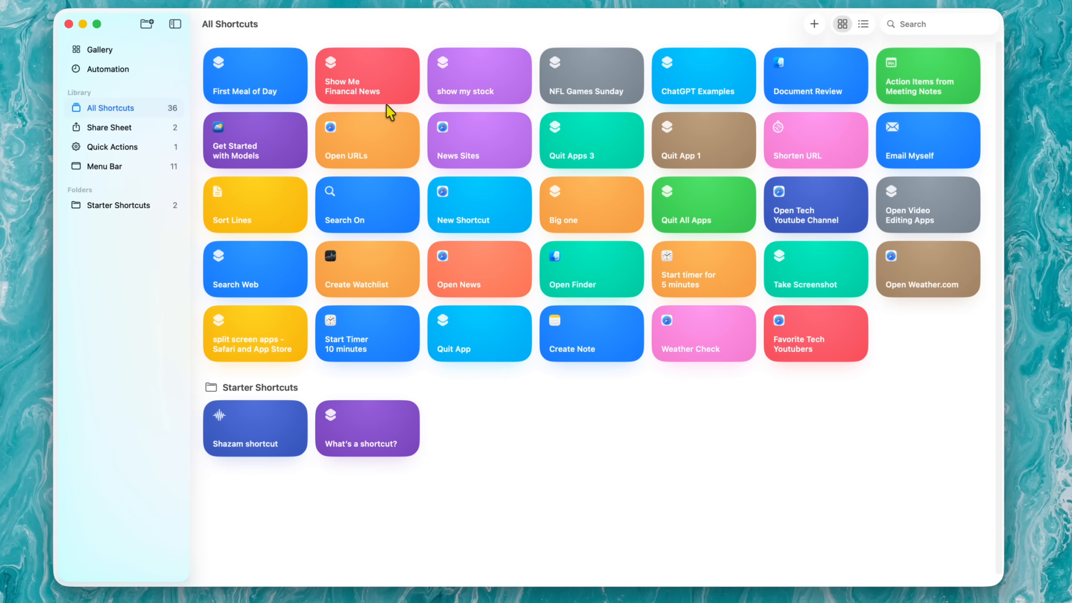
{"action": "double_click", "coordinate": [597, 92]}
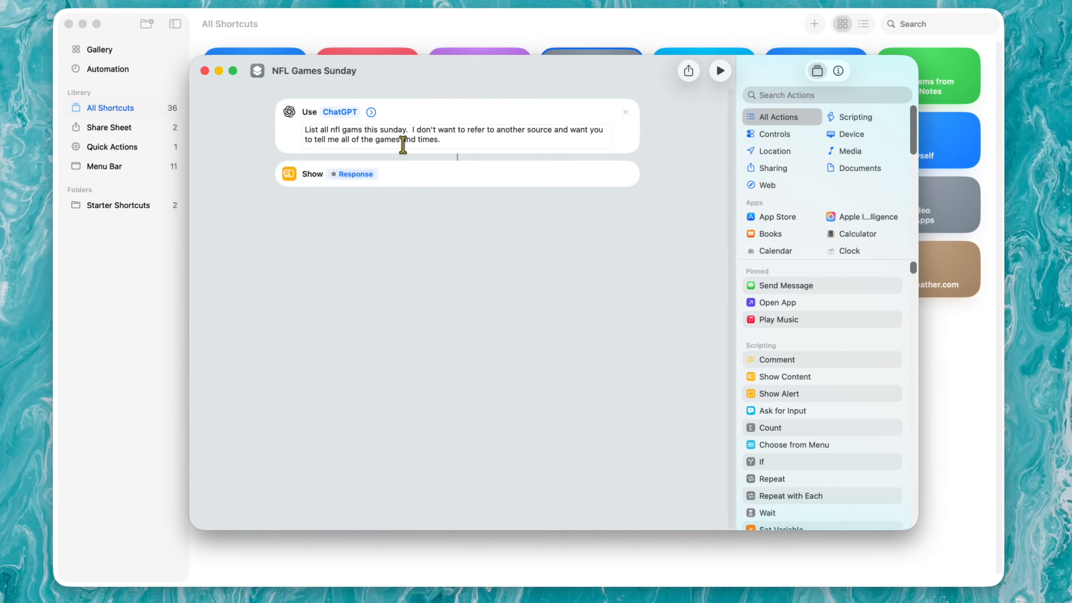
{"action": "left_click", "coordinate": [721, 71]}
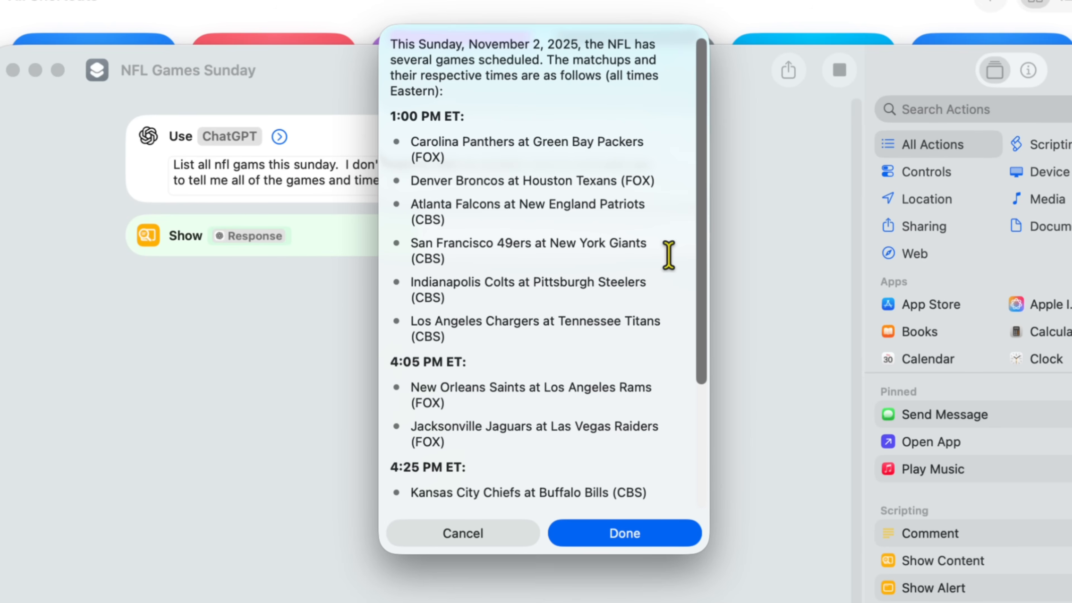
Step: Close the editor and library windows, review the listed Sunday NFL games and times, and dismiss the response
{"action": "left_click", "coordinate": [13, 70]}
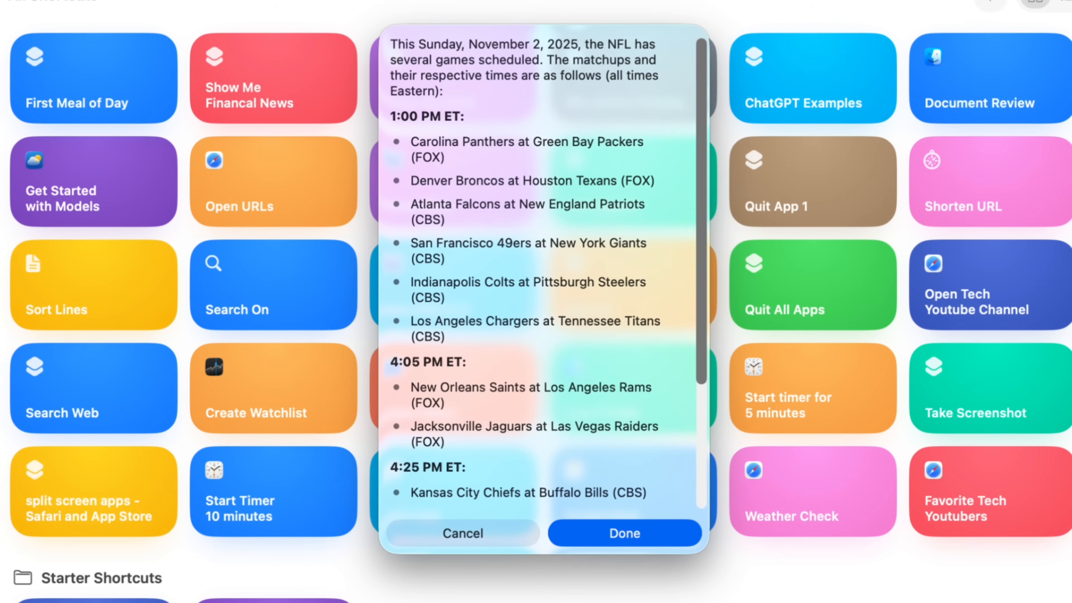
{"action": "key", "text": "super+w"}
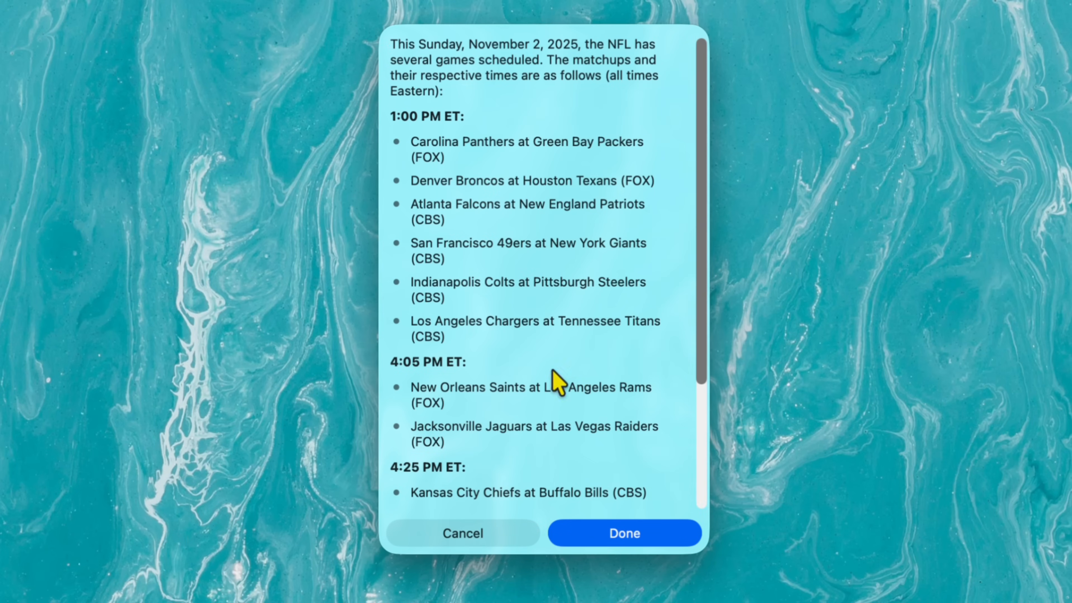
{"action": "scroll", "coordinate": [708, 148], "scroll_direction": "down", "scroll_amount": 1}
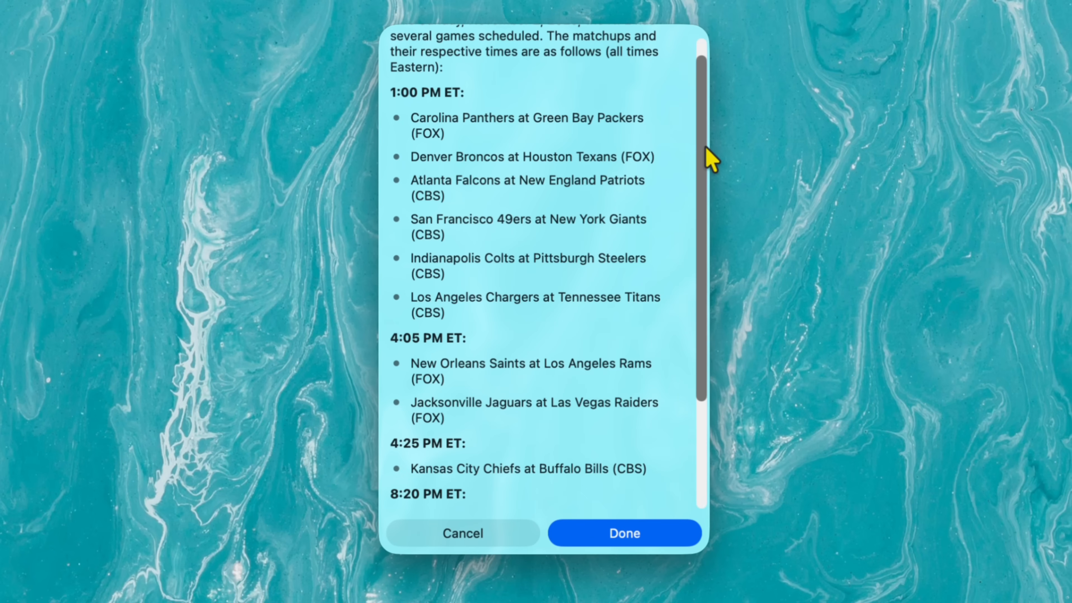
{"action": "left_click_drag", "start_coordinate": [706, 148], "coordinate": [685, 270]}
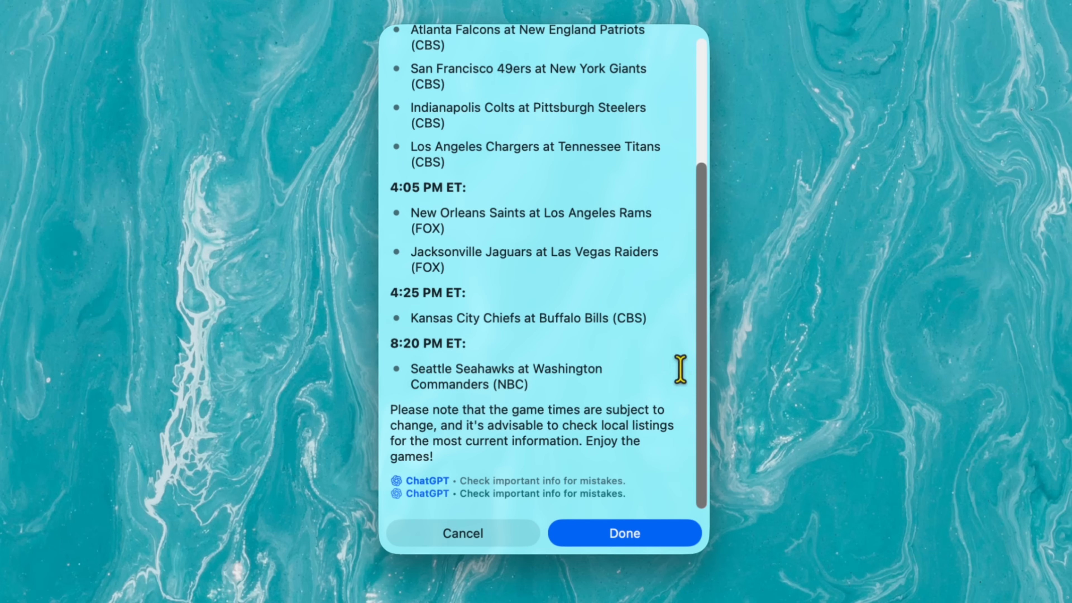
{"action": "left_click_drag", "start_coordinate": [701, 383], "coordinate": [713, 205]}
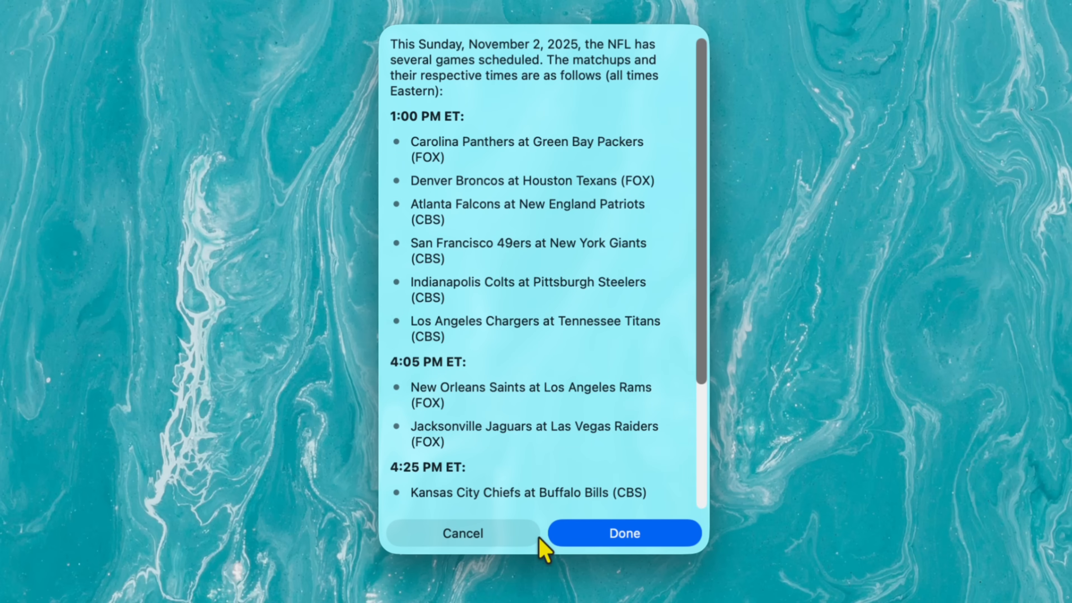
{"action": "left_click", "coordinate": [617, 534]}
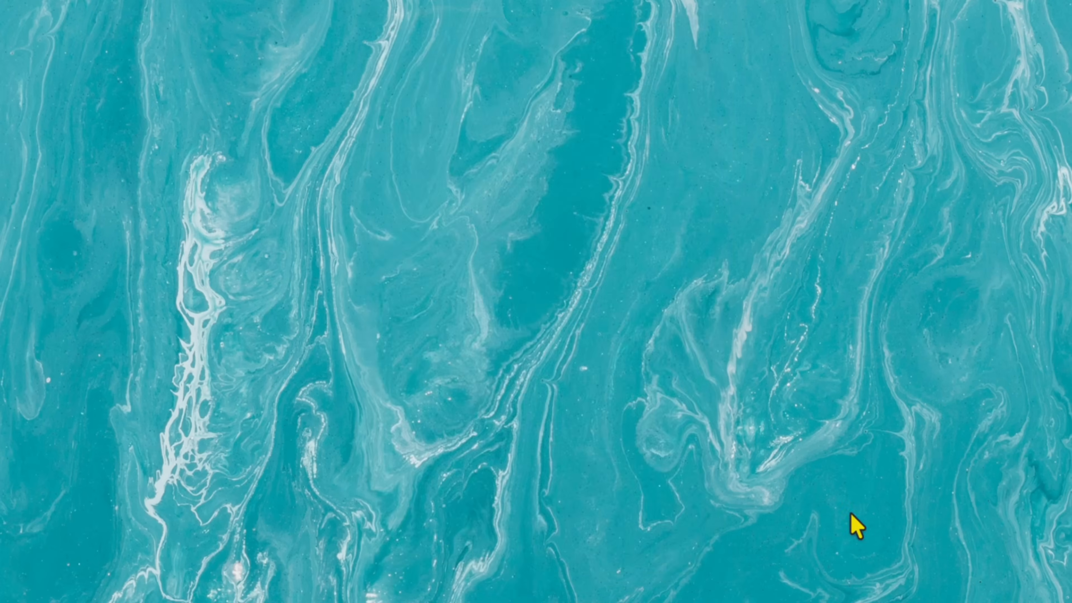